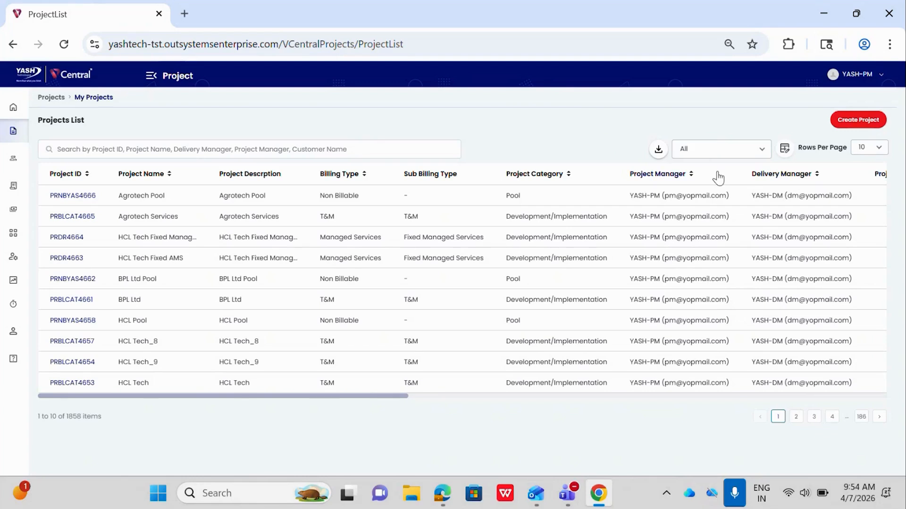
- Review the approval status filter options and the column display settings of the projects list
left_click(717, 155)
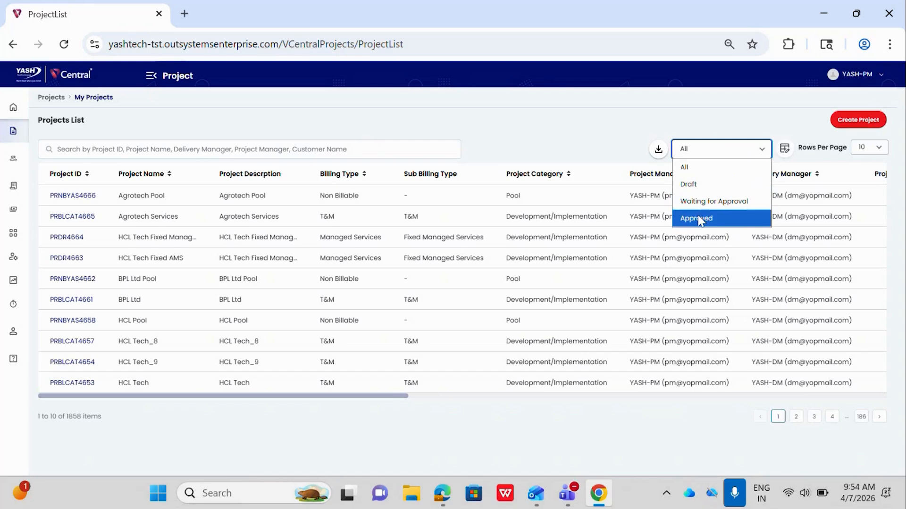
left_click(598, 143)
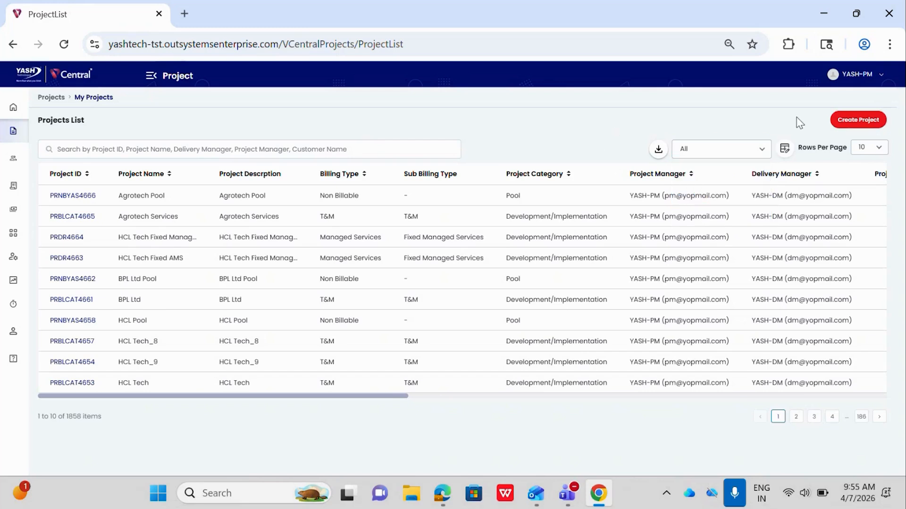
left_click(784, 149)
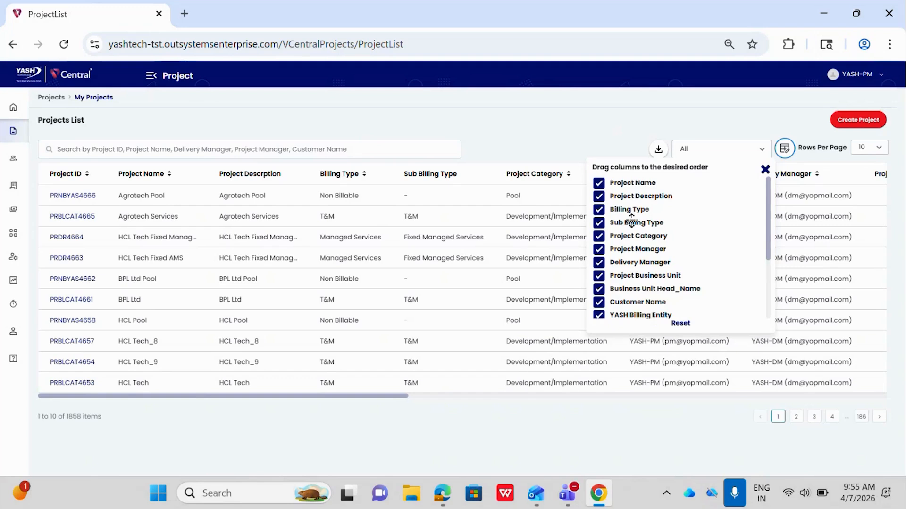
left_click(641, 125)
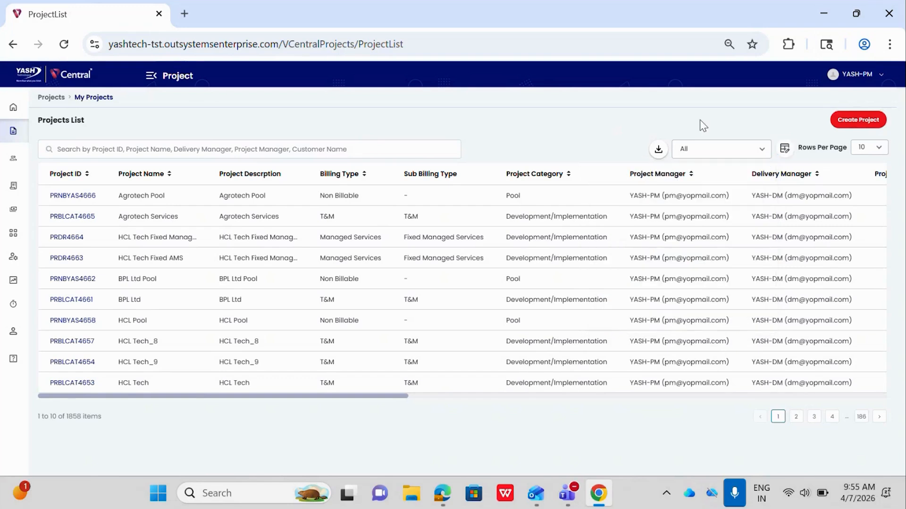
- Start creating a new project and choose Yash Internal as its customer
left_click(856, 128)
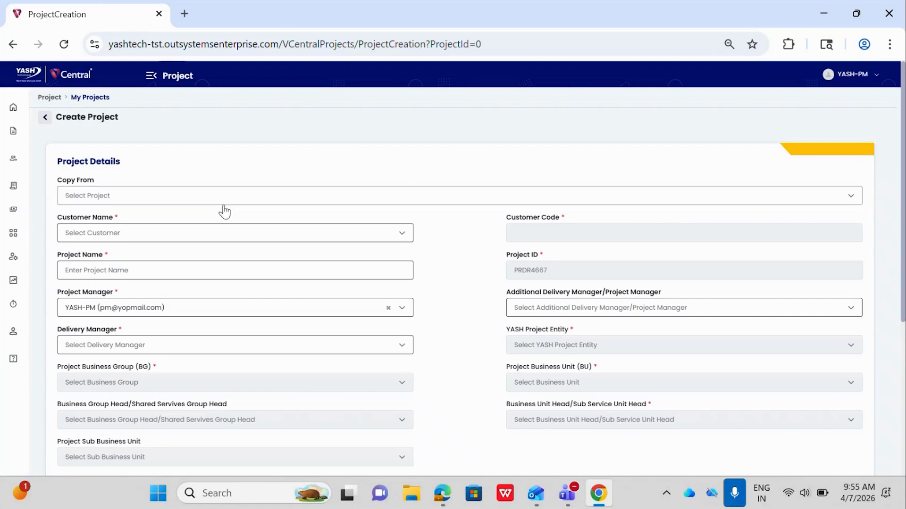
left_click(213, 195)
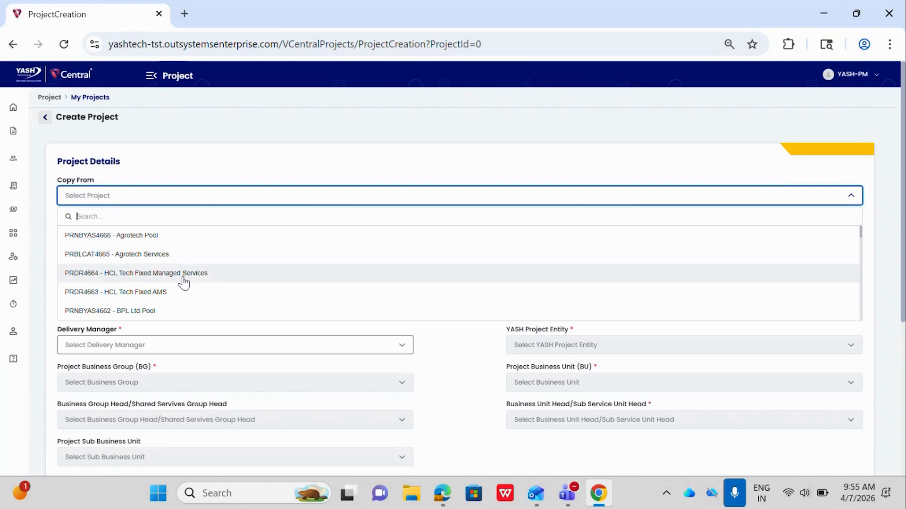
left_click(214, 175)
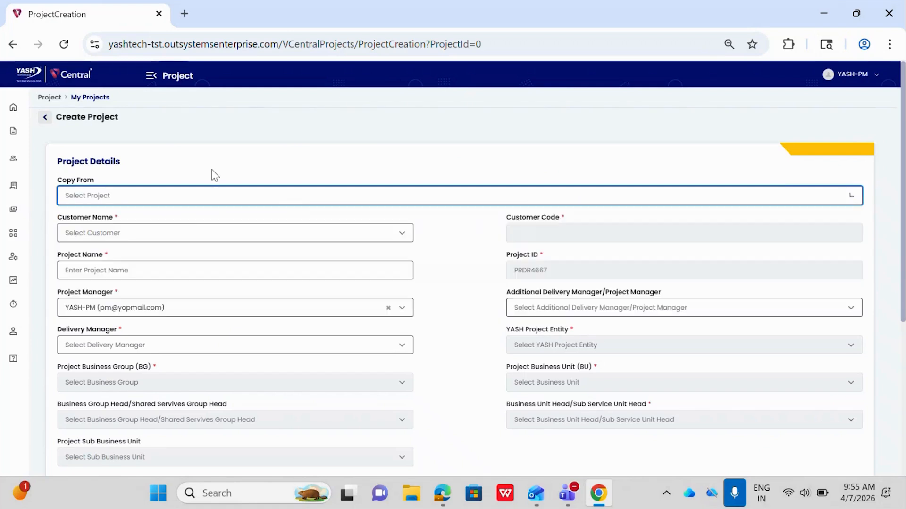
left_click(174, 238)
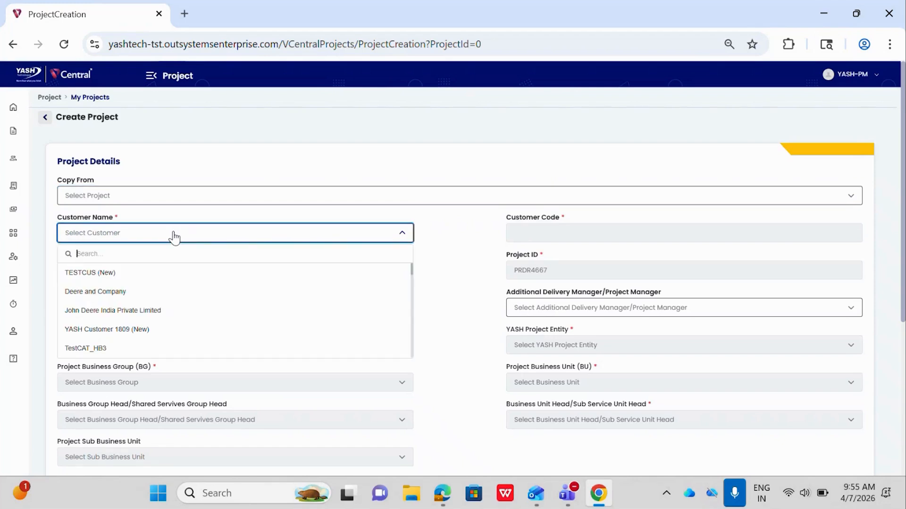
type("yash int")
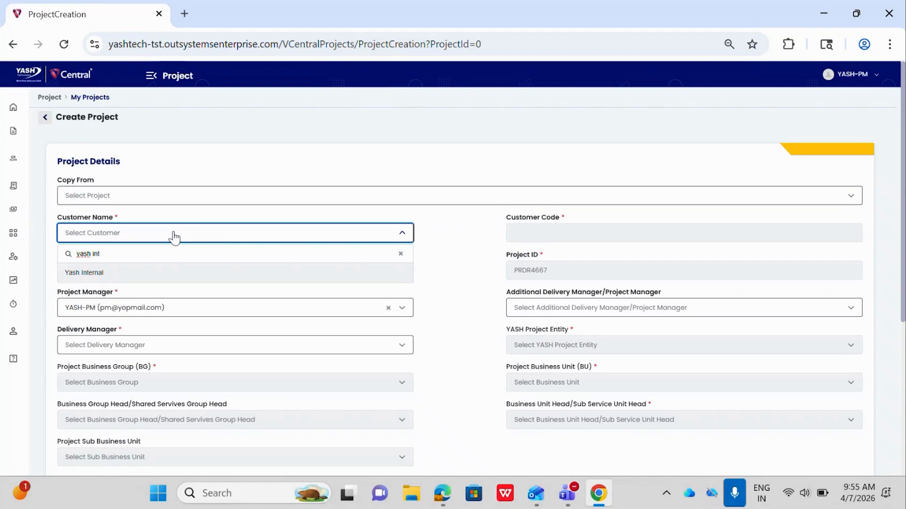
left_click(109, 278)
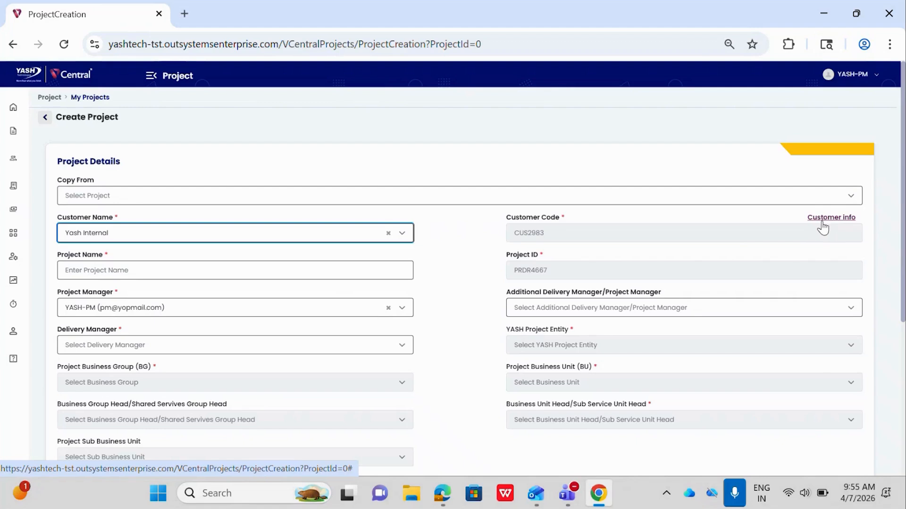
- Name the project "Non Billable Demo 2.1"
left_click(265, 269)
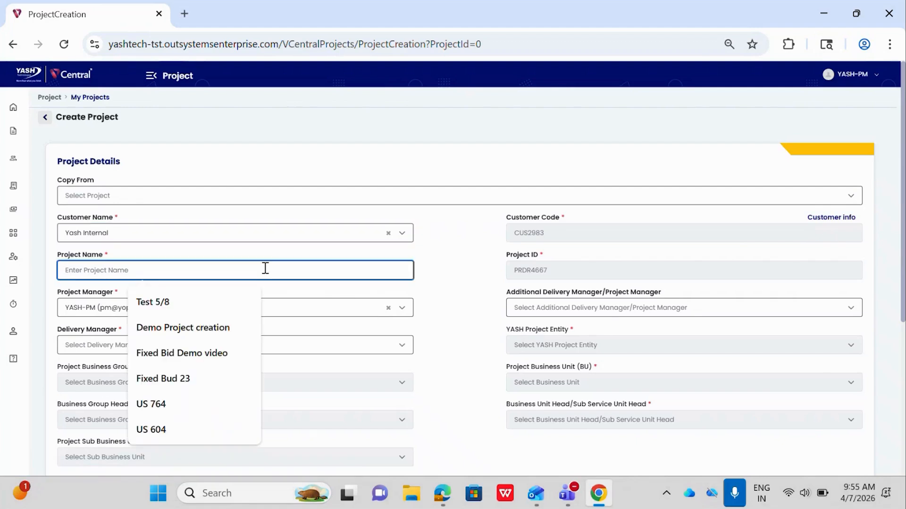
type("Non Bil")
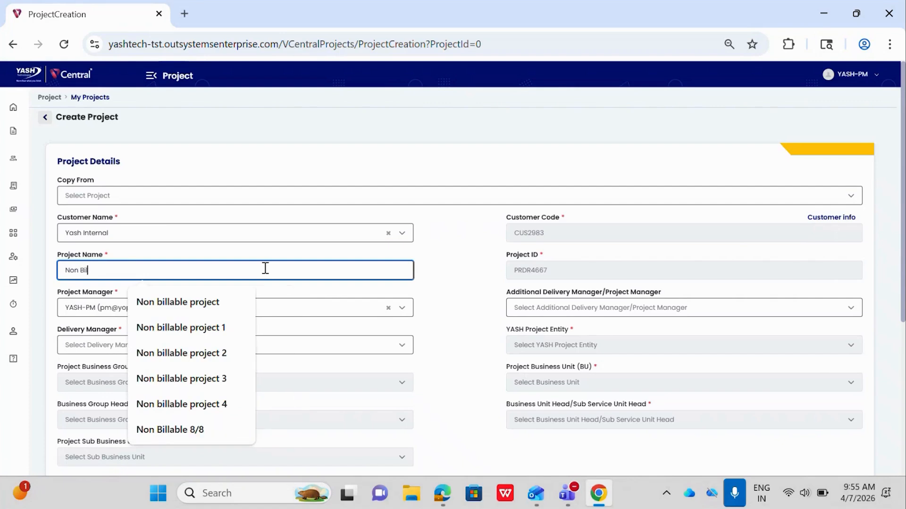
type("lable De")
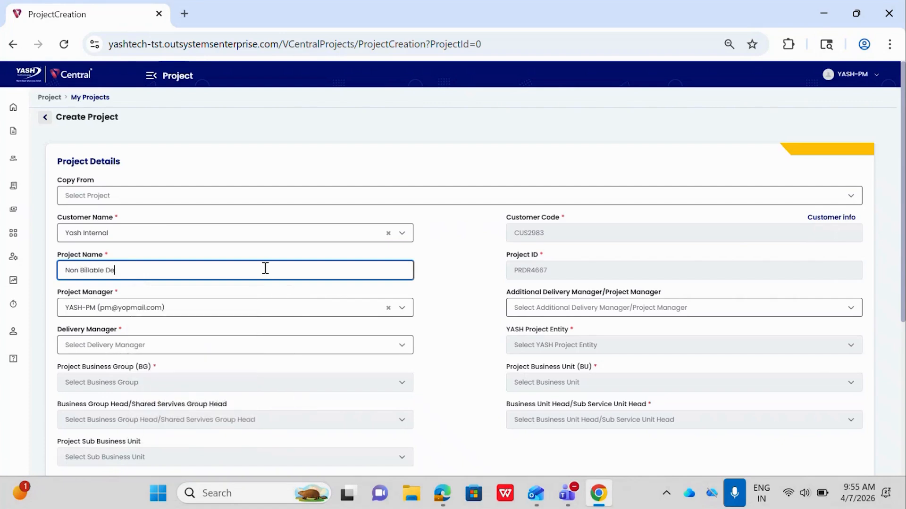
type("mo 2.1")
- Assign YASH-DM as the project's delivery manager
scroll(265, 267, "down", 1)
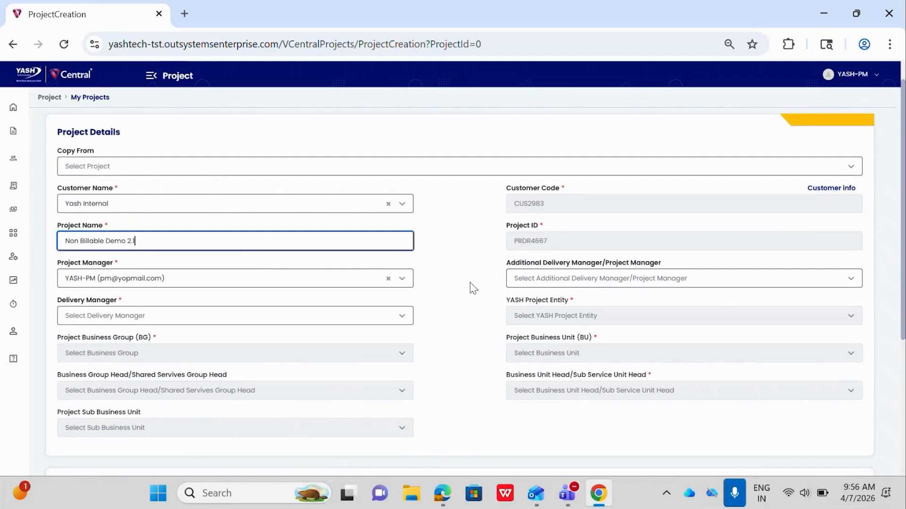
scroll(463, 293, "down", 1)
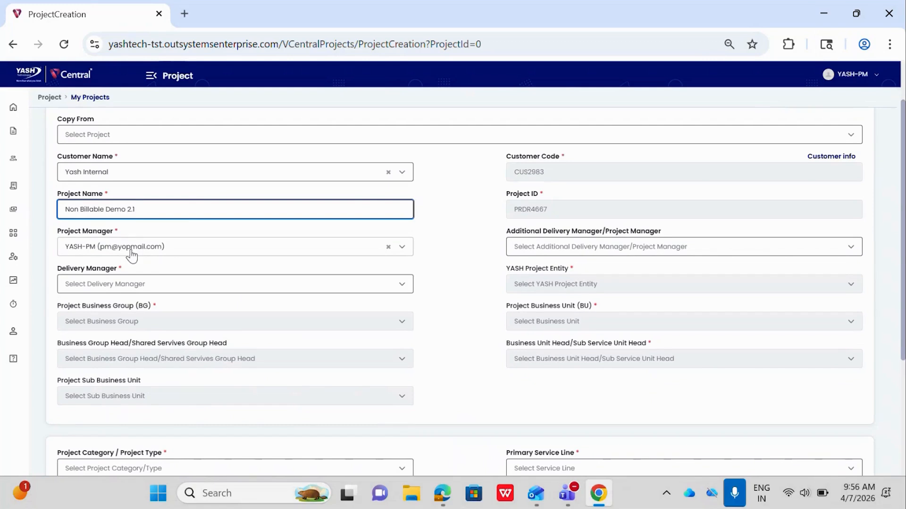
scroll(132, 256, "down", 1)
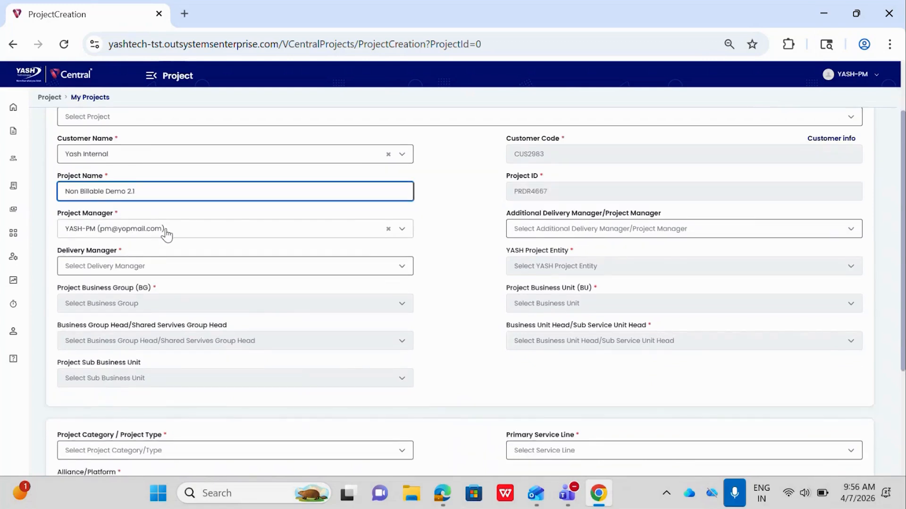
left_click(148, 269)
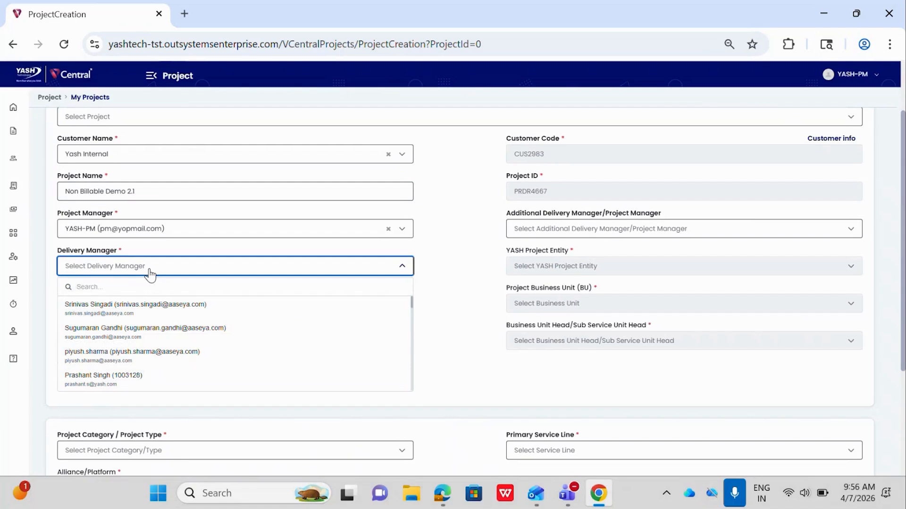
type("yash dm")
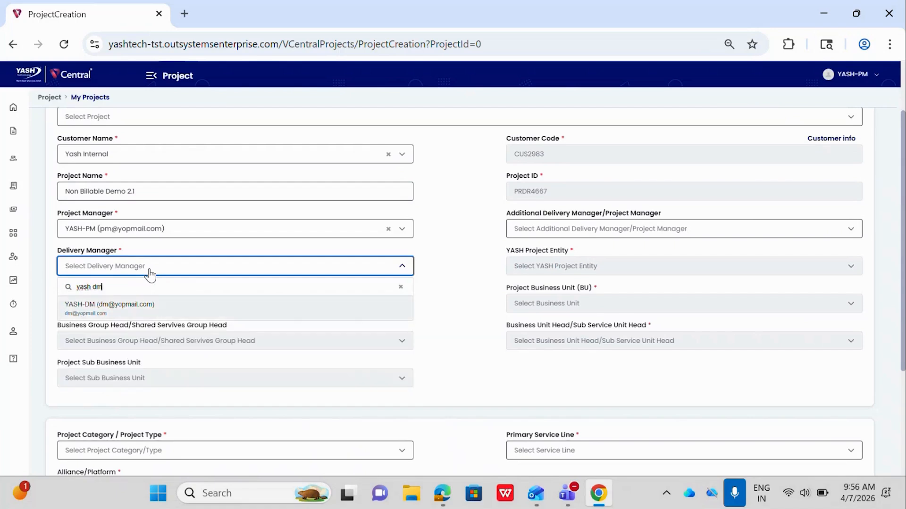
left_click(130, 308)
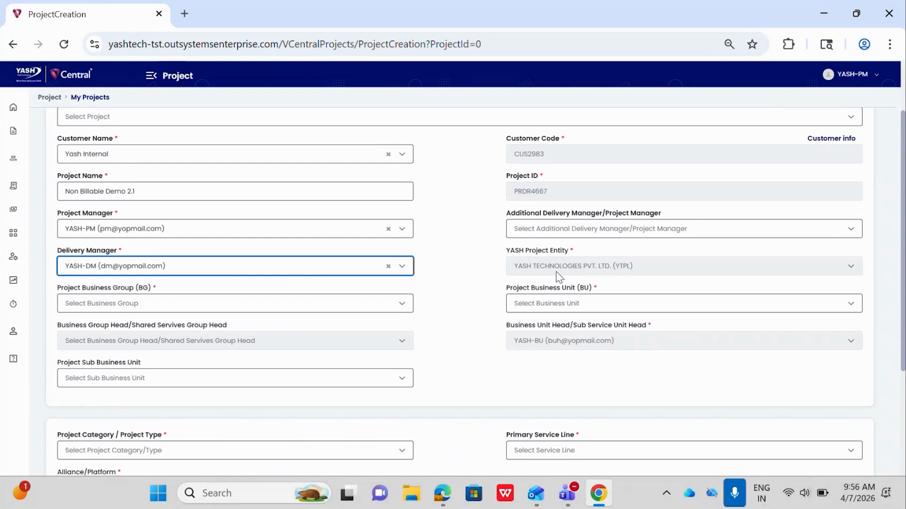
- Set the project business group to BG2 and the project business unit to BG2-BU12
left_click(229, 304)
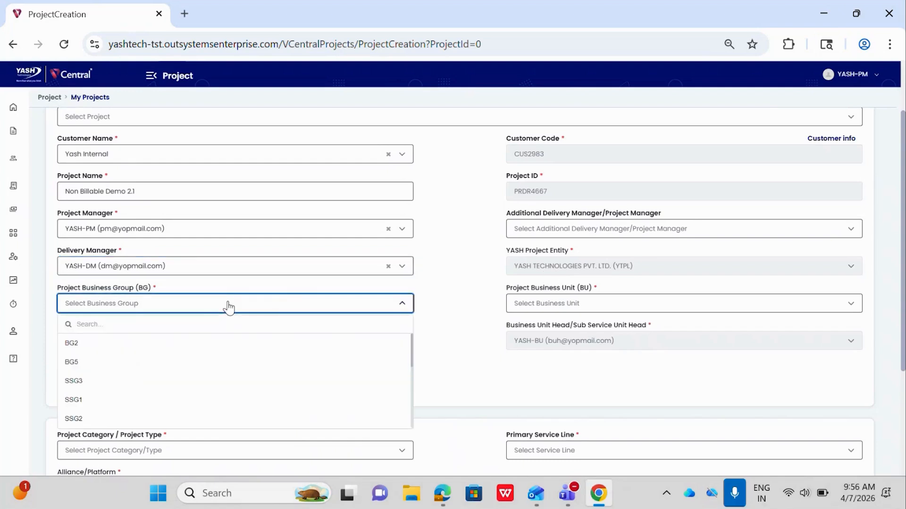
left_click(147, 343)
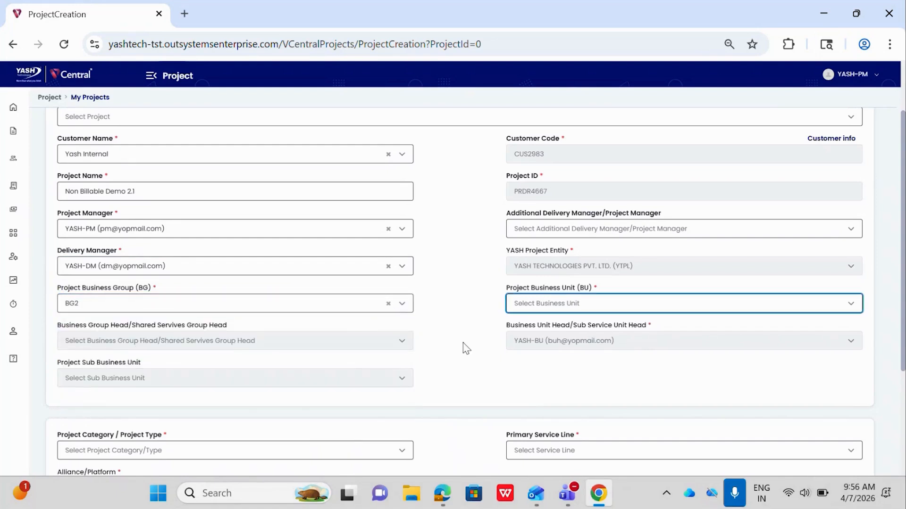
left_click(523, 306)
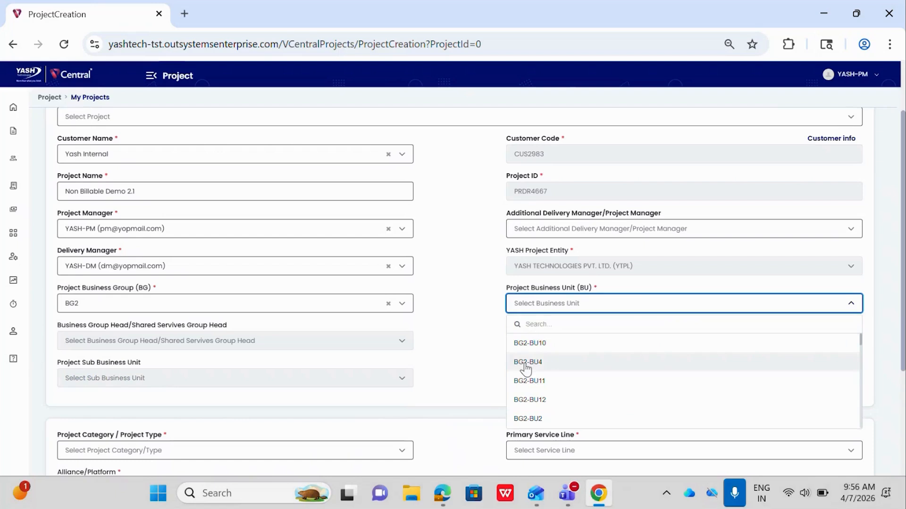
left_click(528, 400)
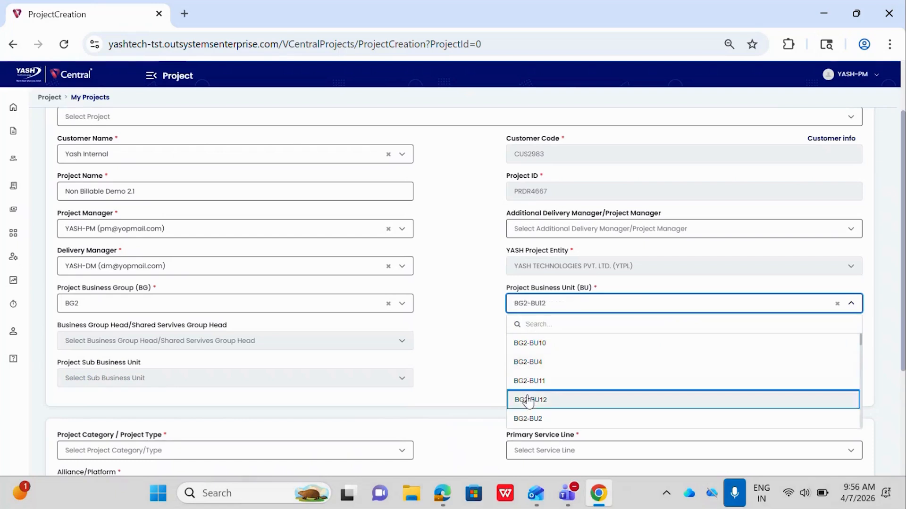
- Set the project category/type to Investment and the primary service line to RPA
scroll(459, 374, "down", 1)
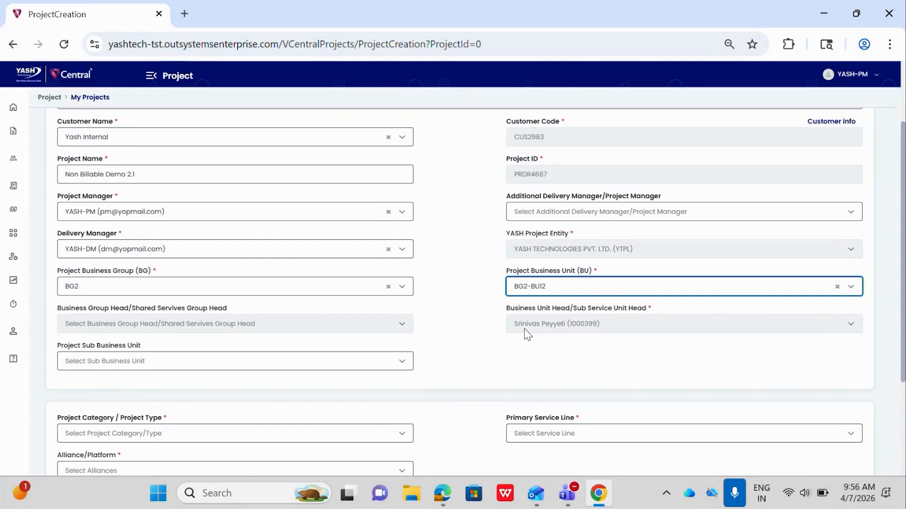
scroll(524, 330, "down", 1)
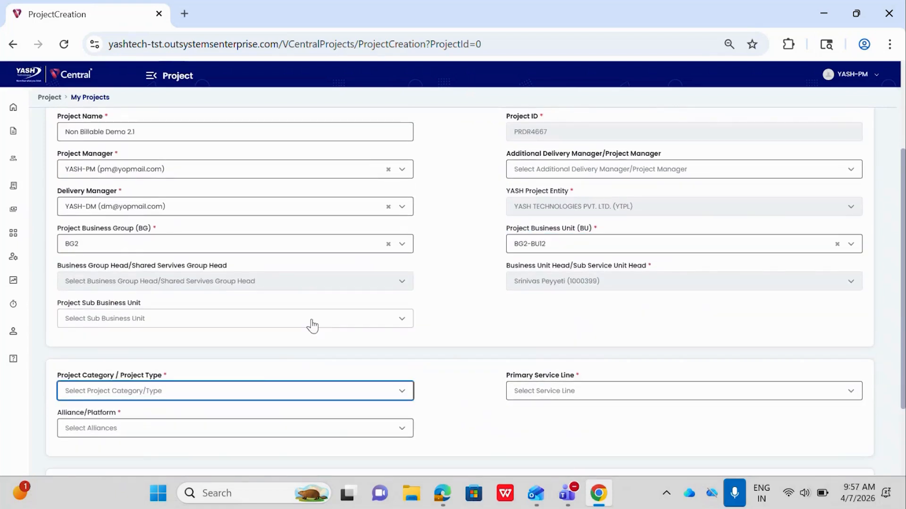
left_click(252, 394)
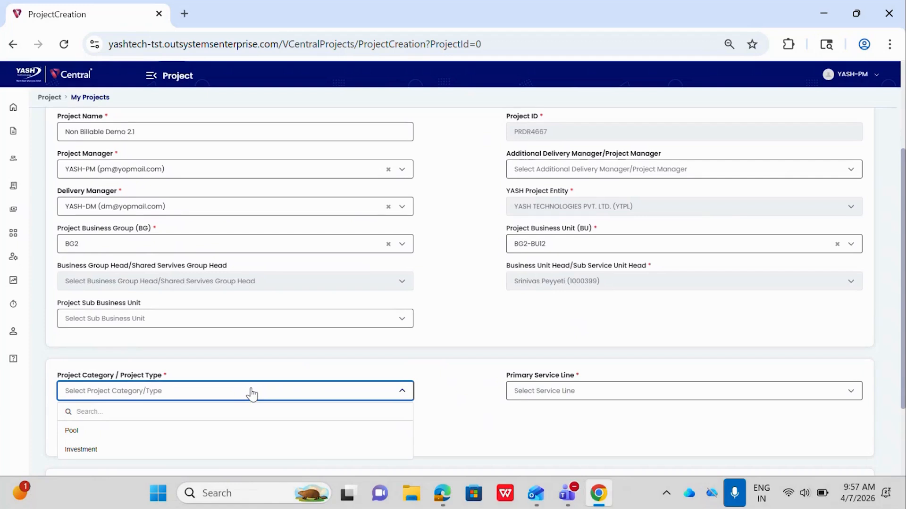
scroll(226, 368, "down", 1)
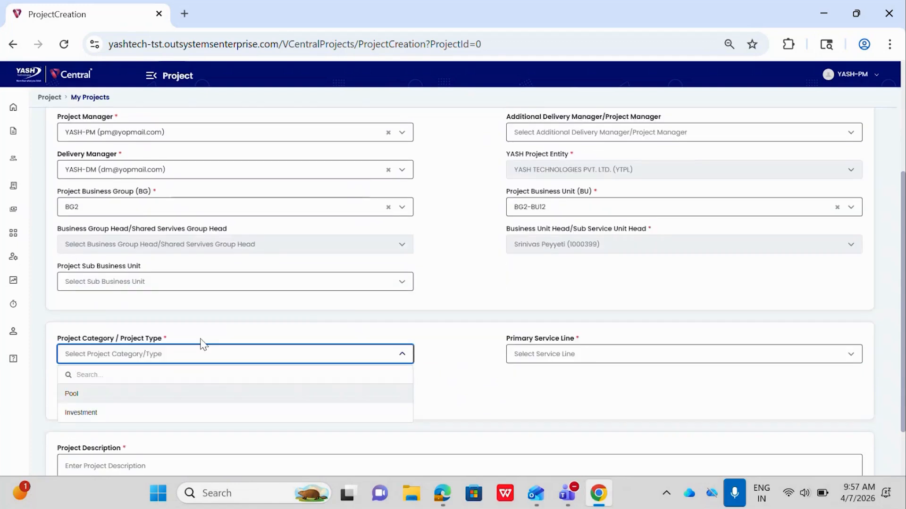
left_click(135, 413)
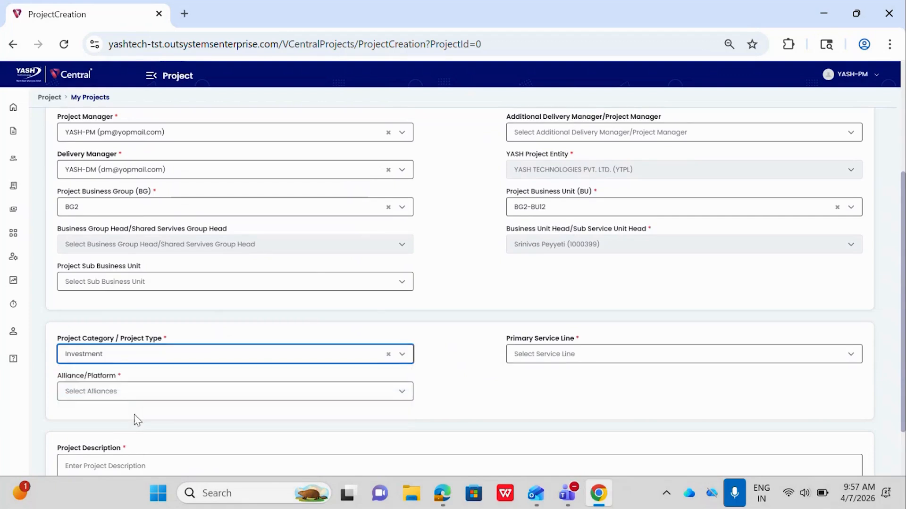
left_click(578, 358)
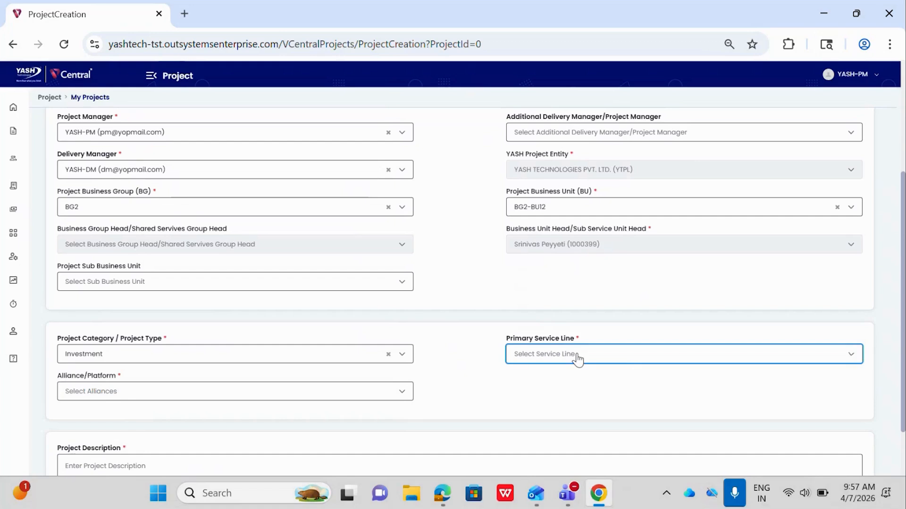
left_click(568, 277)
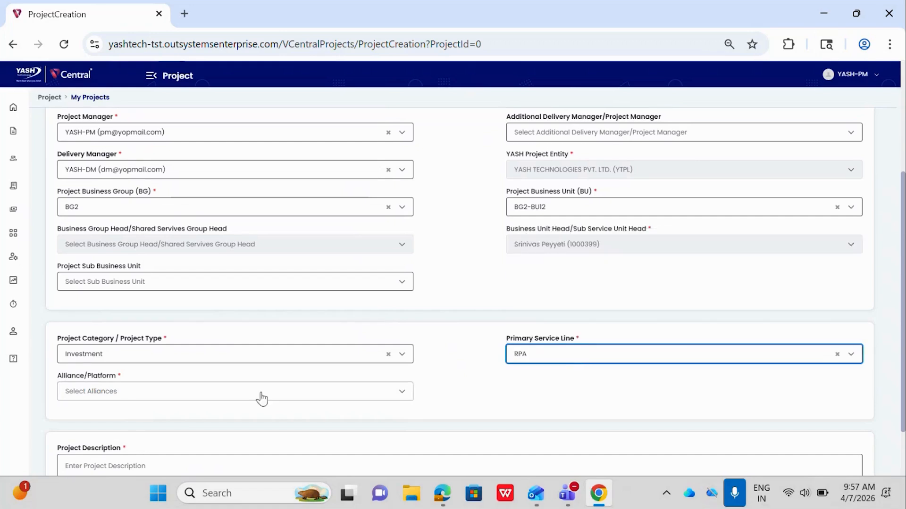
- Choose AWS and Data World as the project's alliances/platforms
left_click(262, 399)
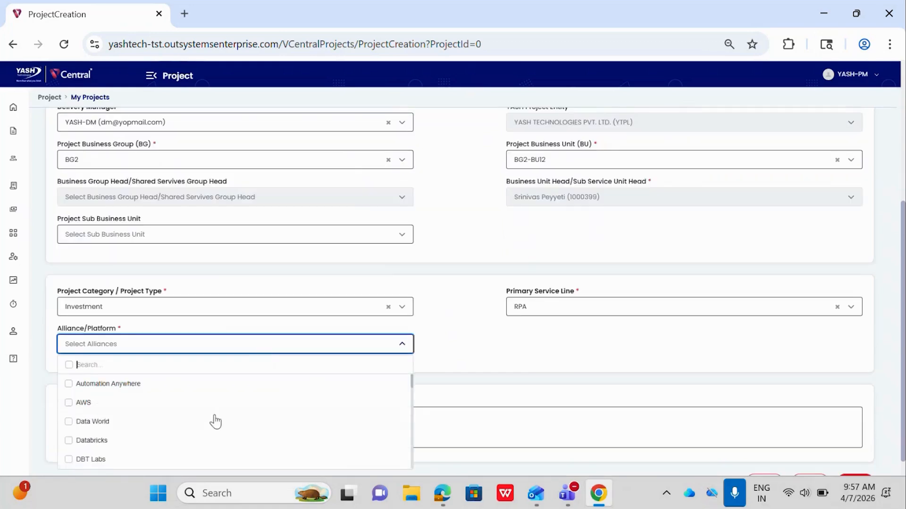
left_click(200, 406)
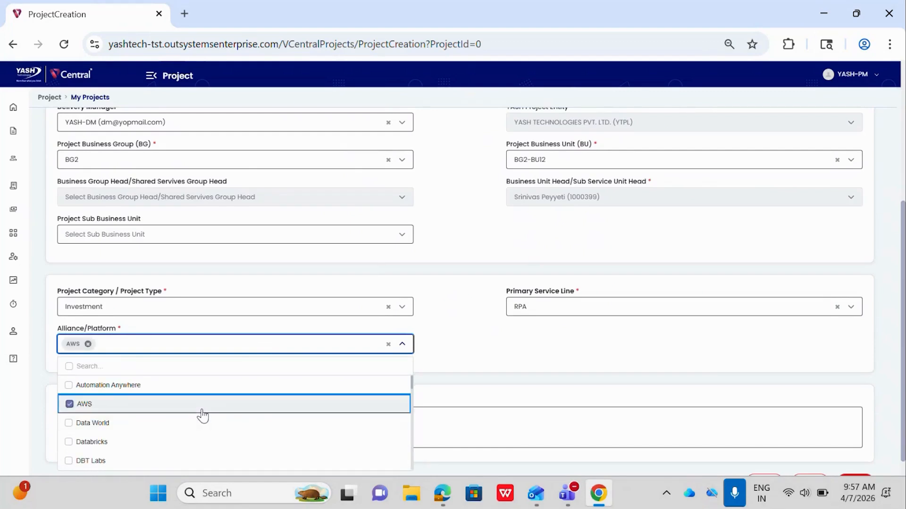
left_click(293, 420)
left_click(449, 385)
- Enter "non billable project" as the project description and save the new project
left_click(233, 426)
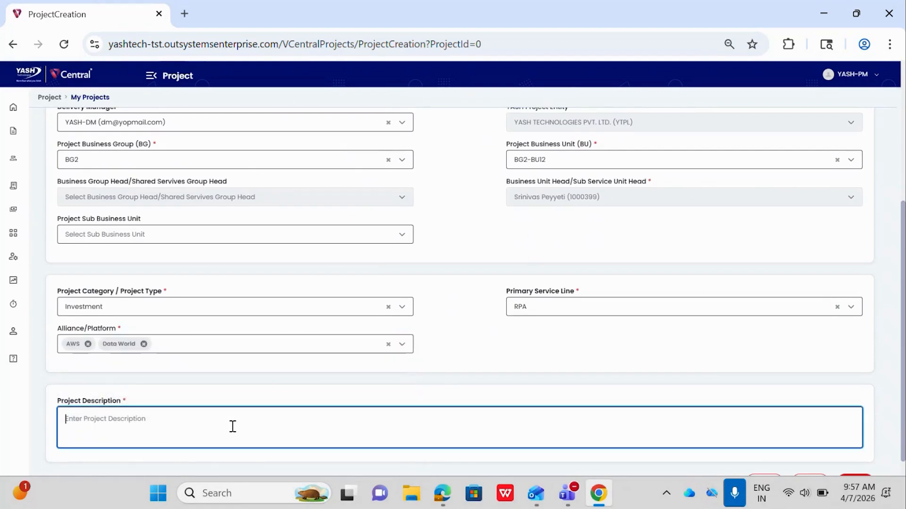
type("non billable project")
scroll(597, 398, "down", 1)
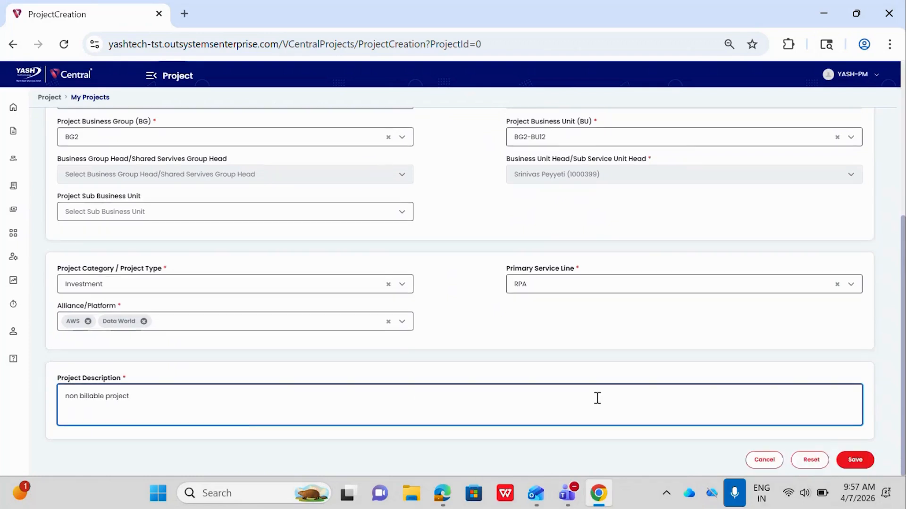
left_click(855, 460)
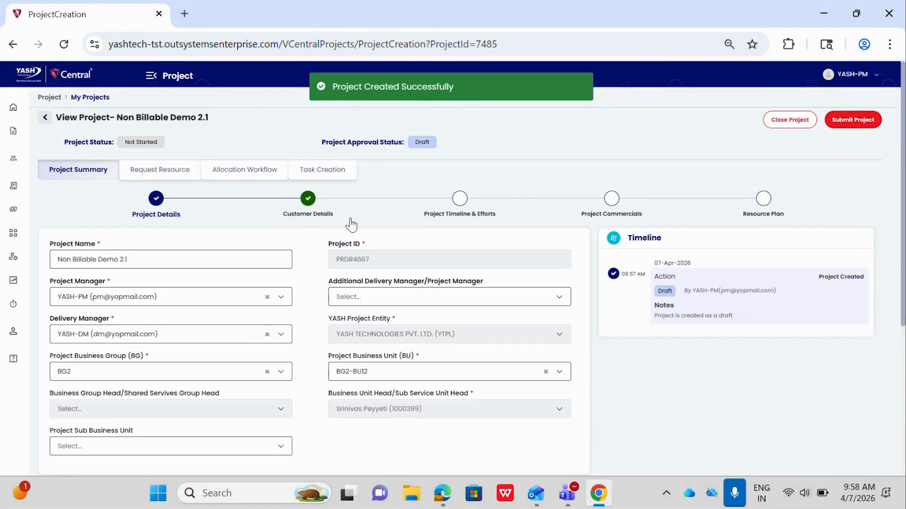
- Review the saved project details and the customer details of the new project
scroll(332, 282, "down", 5)
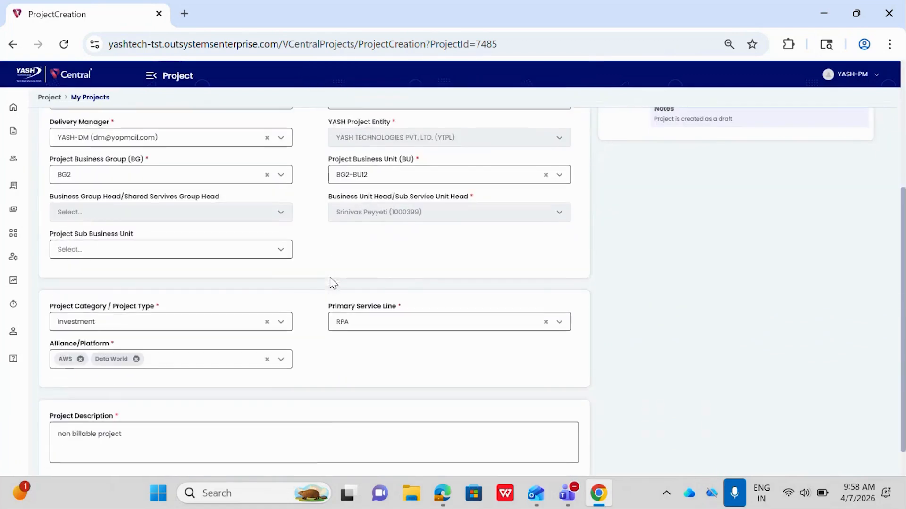
scroll(333, 283, "up", 5)
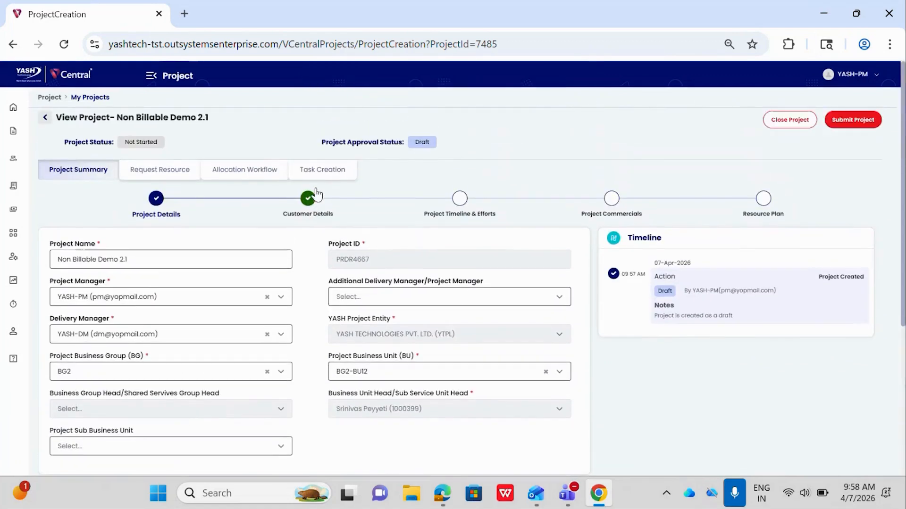
left_click(308, 200)
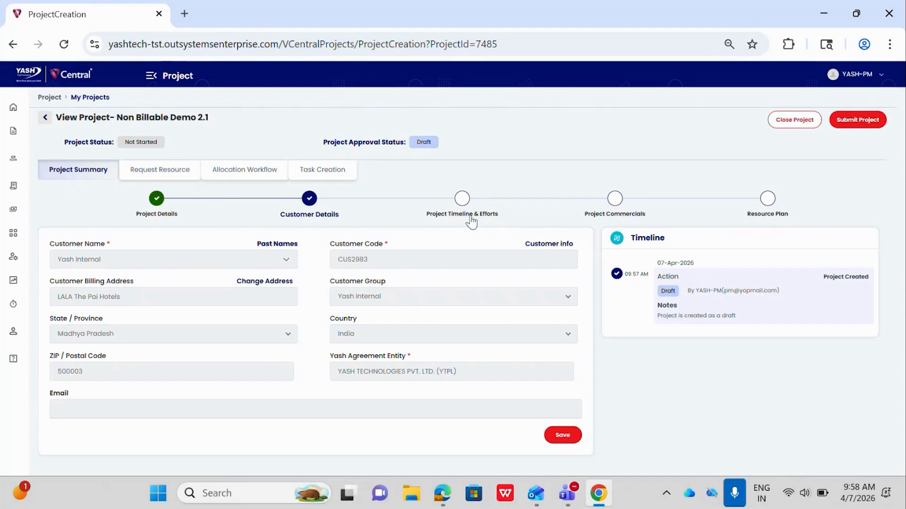
- In the project timeline and efforts, set the planned start date to 2026-04-01 and the planned end date to 2026-08-31
left_click(460, 207)
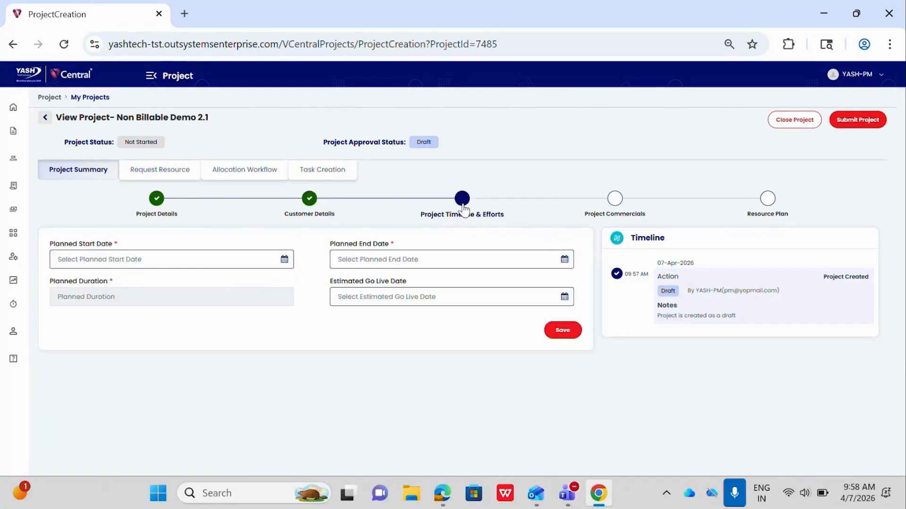
left_click(167, 263)
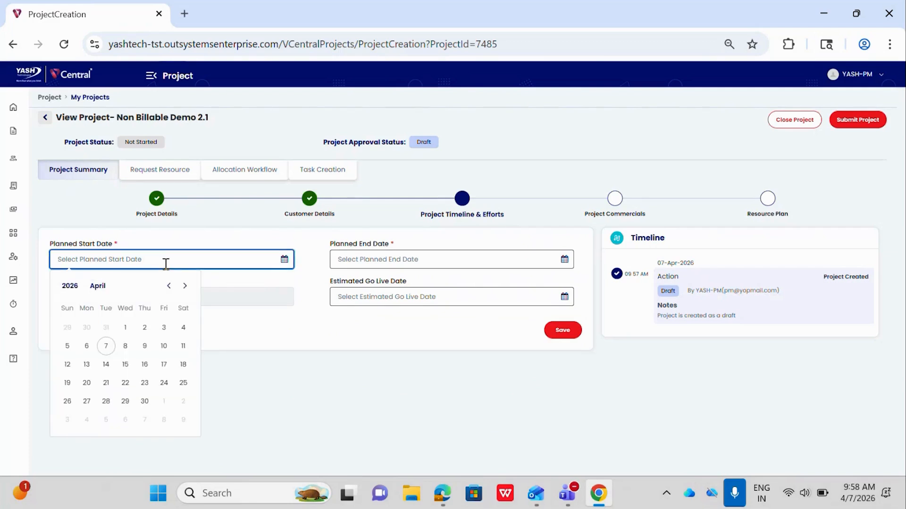
left_click(125, 328)
left_click(418, 263)
left_click(464, 286)
left_click(465, 286)
left_click(465, 286)
left_click(465, 286)
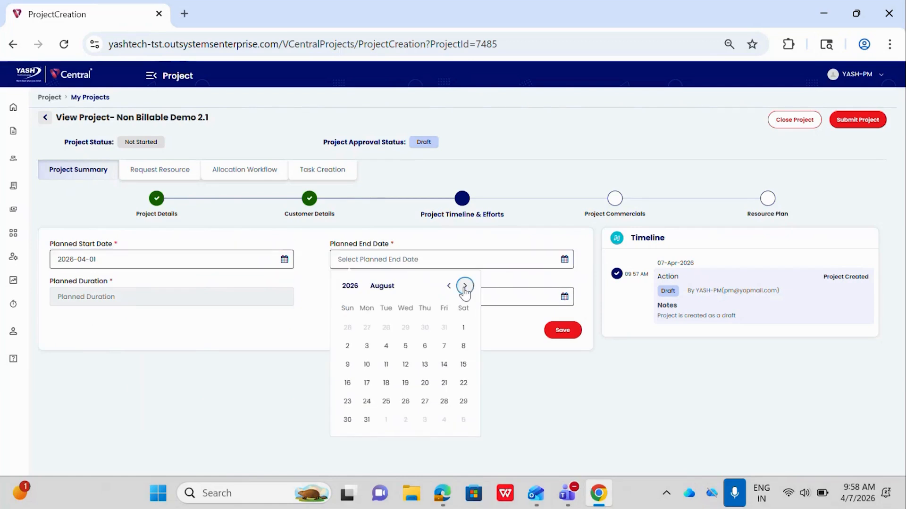
left_click(366, 420)
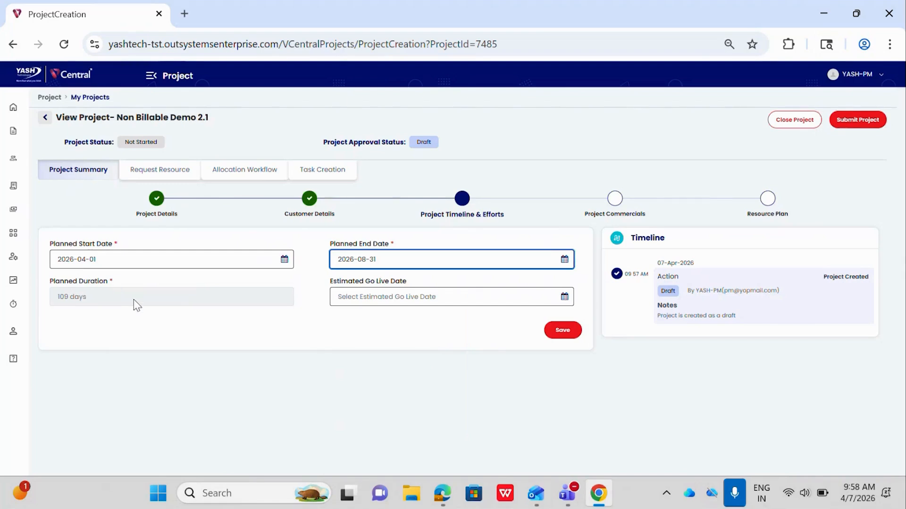
- Set the estimated go live date to 2026-06-30 and save the project timeline
left_click(383, 300)
left_click(464, 323)
left_click(465, 324)
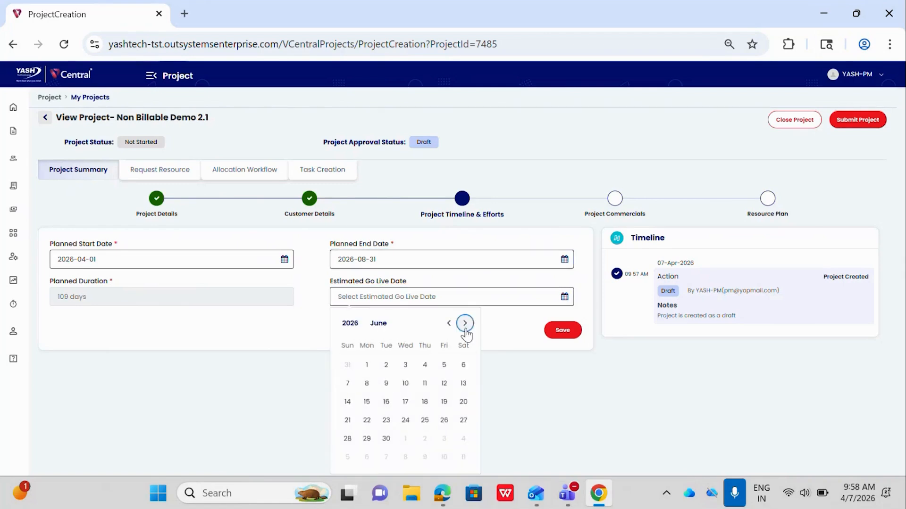
left_click(384, 442)
left_click(564, 336)
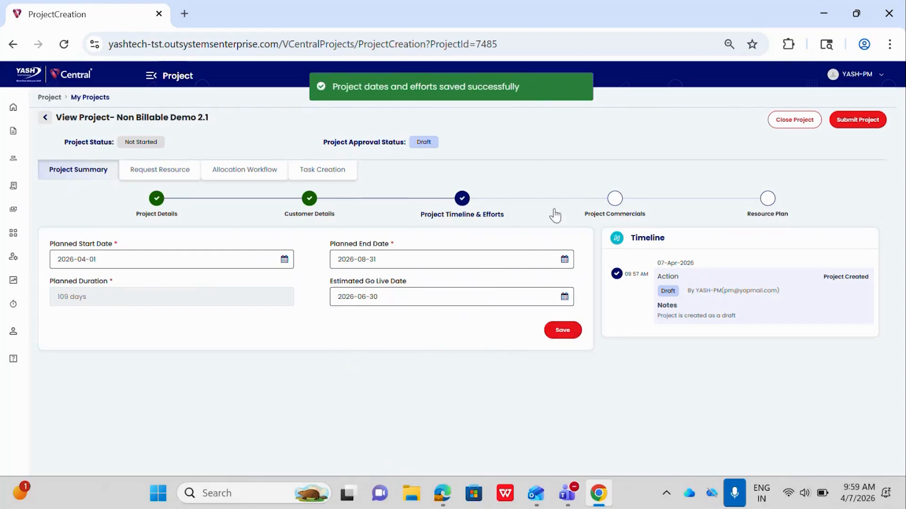
- Start a new resource loading plan in the project's resource plan stage and check for existing plans to copy from
left_click(612, 221)
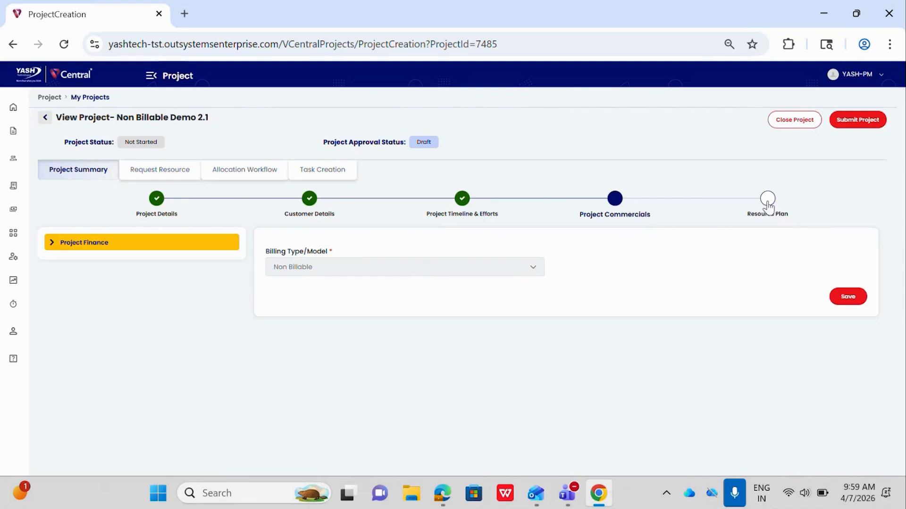
left_click(767, 202)
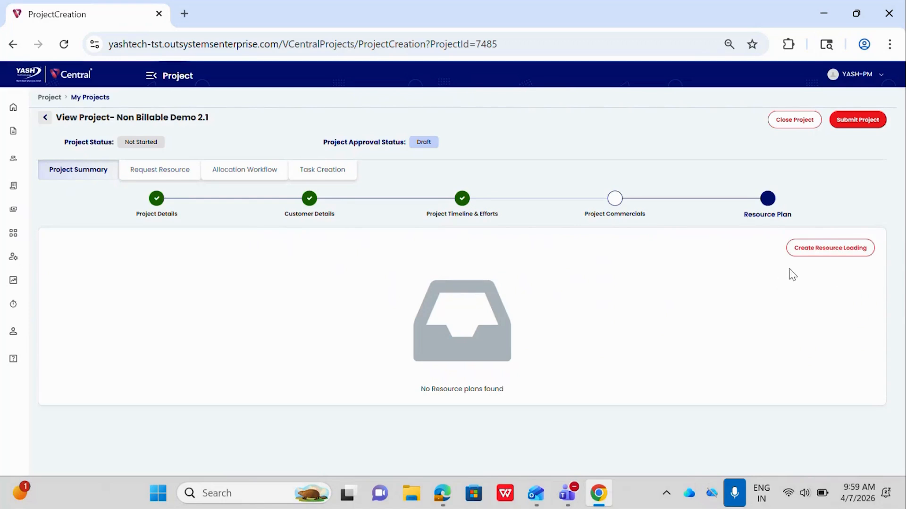
left_click(806, 257)
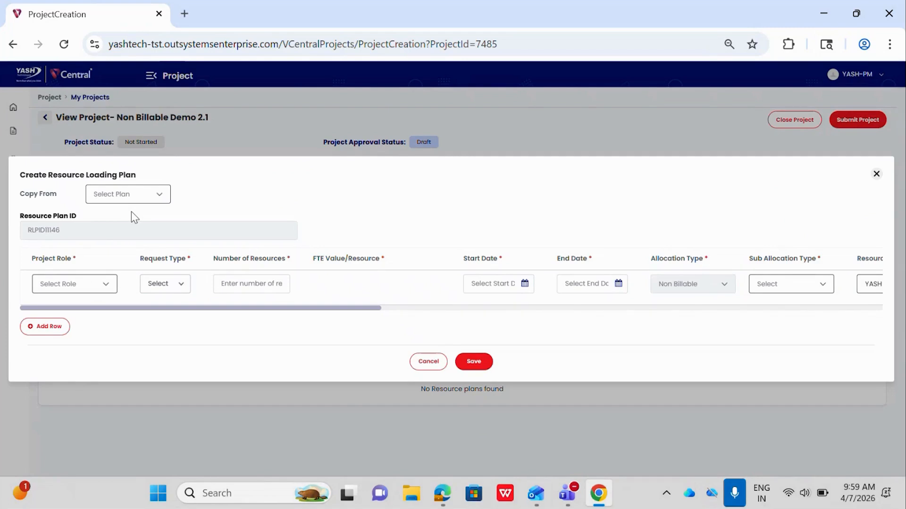
left_click(122, 197)
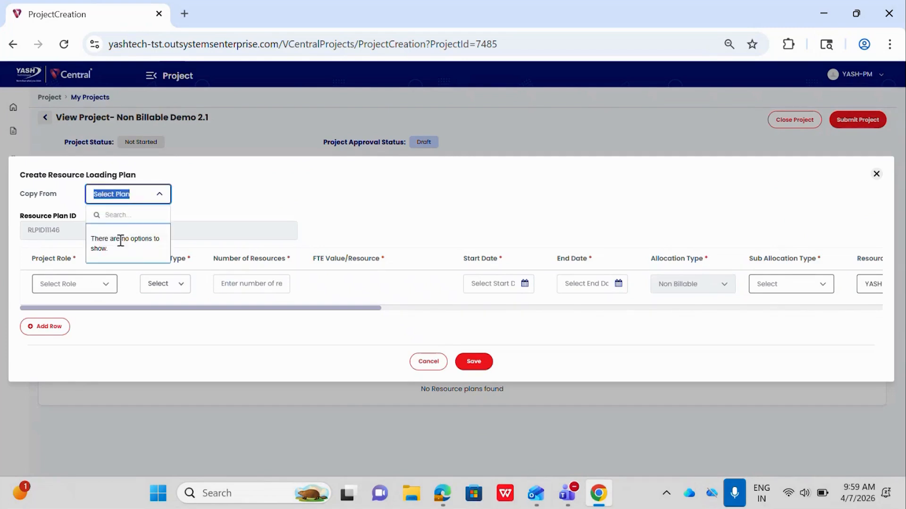
left_click(201, 212)
- Set the resource row's project role to Architect and its request type to FTE
left_click(102, 281)
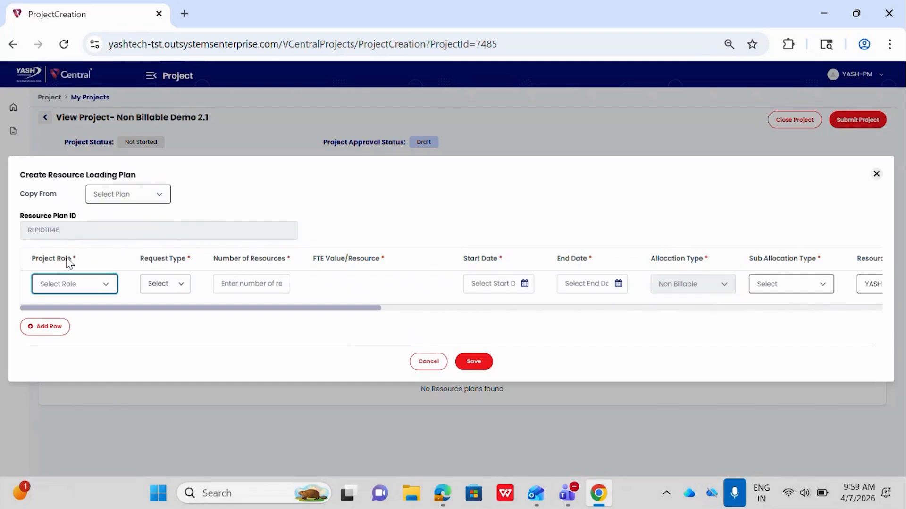
left_click(69, 287)
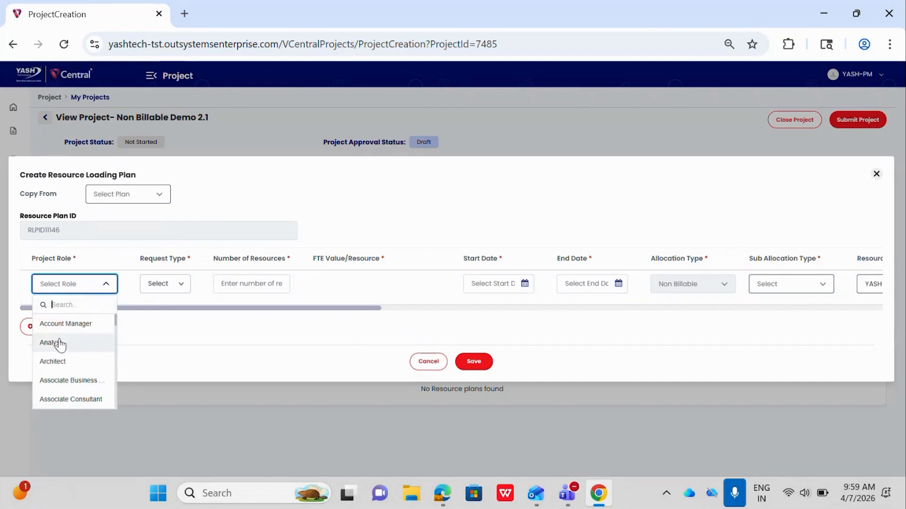
left_click(57, 362)
left_click(162, 288)
left_click(163, 321)
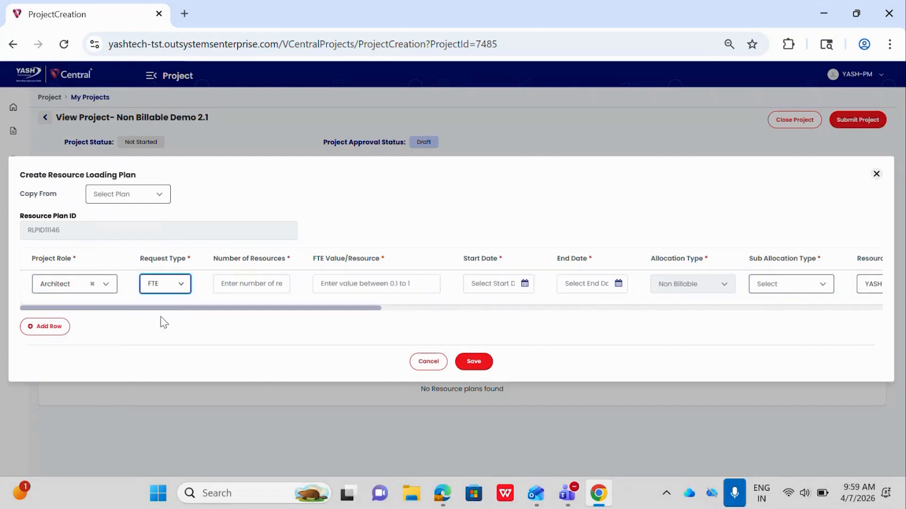
- Enter 2 as the number of resources and 0.1 as the FTE value per resource
left_click(257, 286)
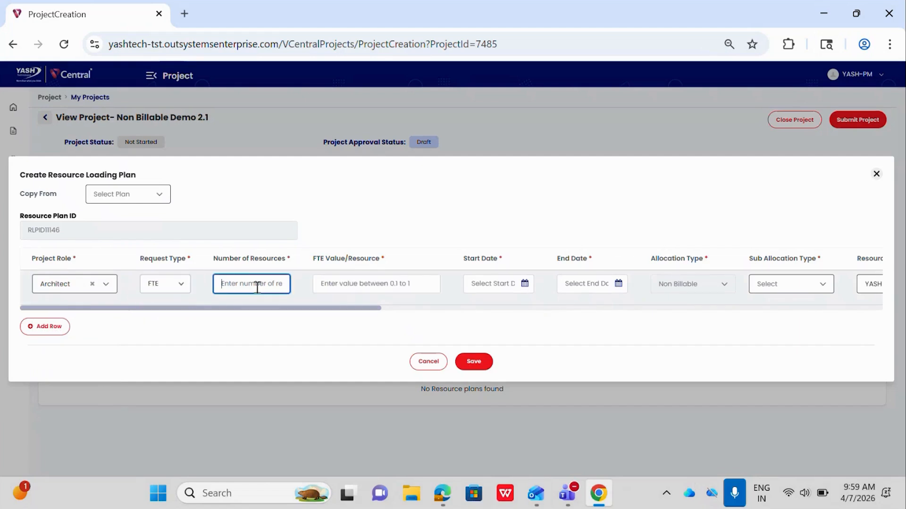
type("2")
left_click(363, 283)
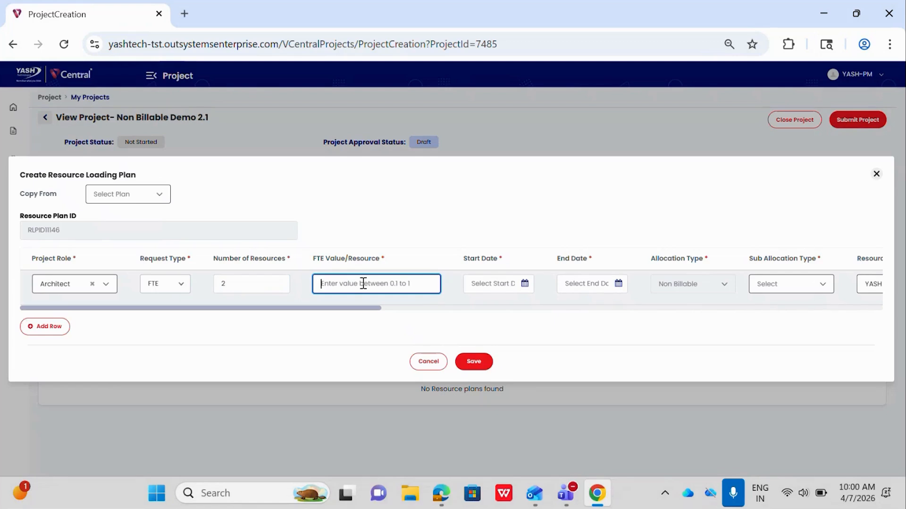
type("0.1")
- Set the Architect row's start date to 2026-04-01 and its end date to 2026-06-30
left_click(478, 284)
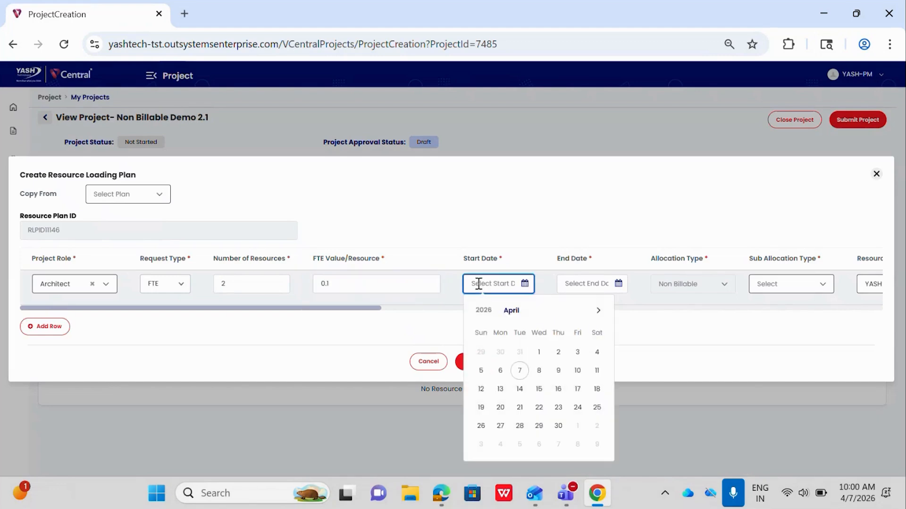
left_click(539, 354)
left_click(586, 283)
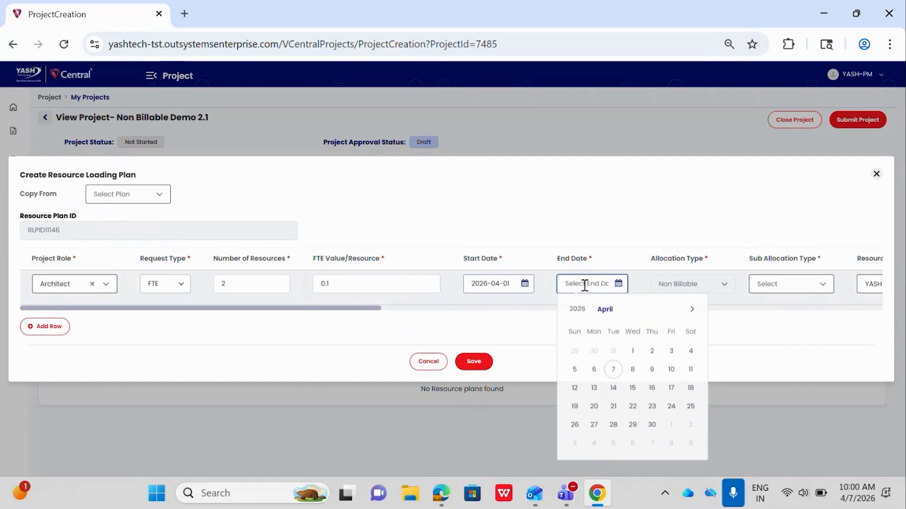
left_click(691, 311)
left_click(691, 311)
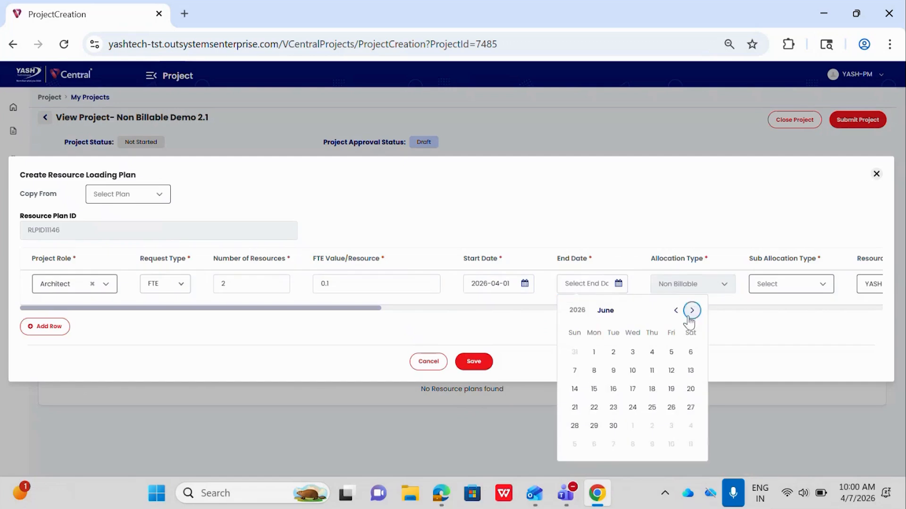
left_click(613, 426)
- Set the Architect row's sub allocation type to Shadow
scroll(587, 263, "right", 3)
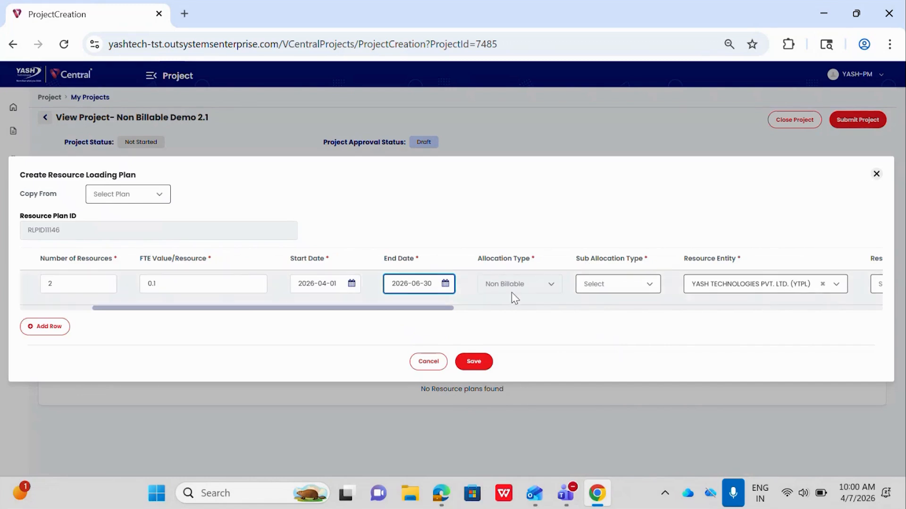
scroll(511, 292, "right", 1)
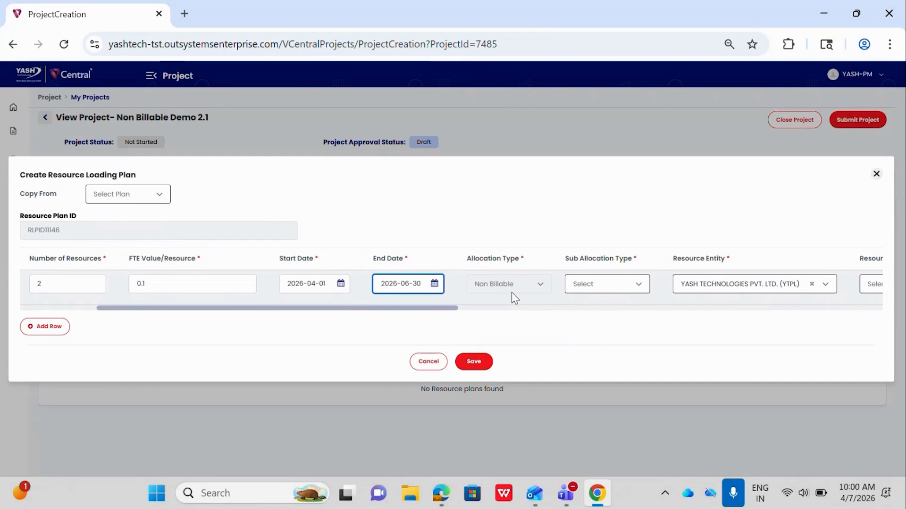
scroll(512, 295, "right", 2)
left_click(504, 288)
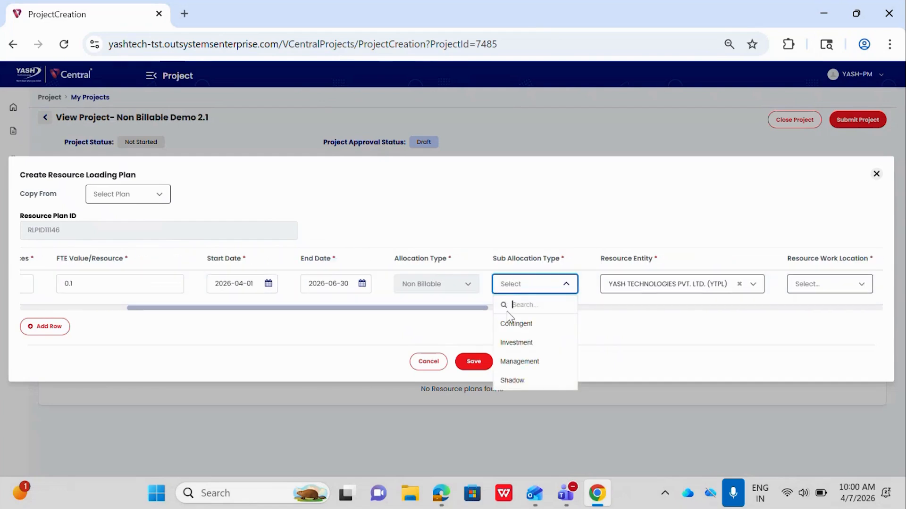
left_click(517, 381)
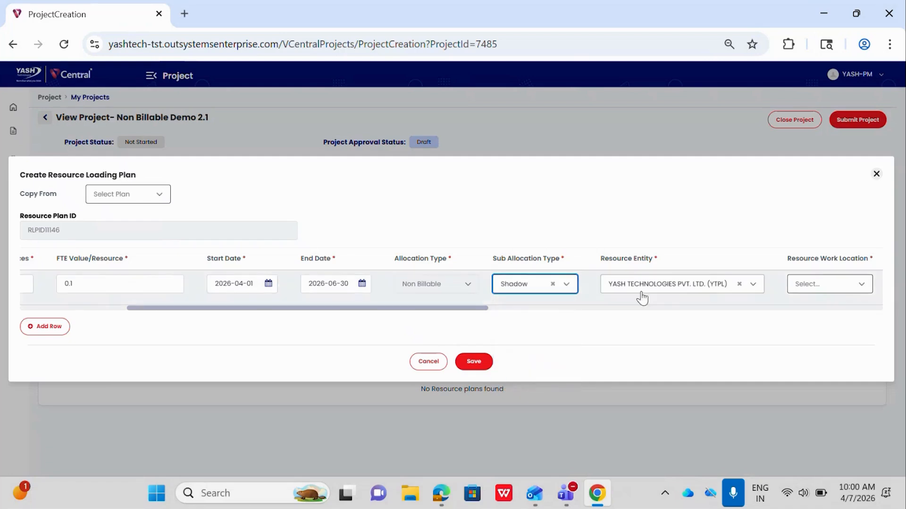
- Set the resource work location to Hyderabad-Mindspace I-DC and the shift timings to General Shift
scroll(641, 297, "right", 4)
scroll(474, 257, "right", 2)
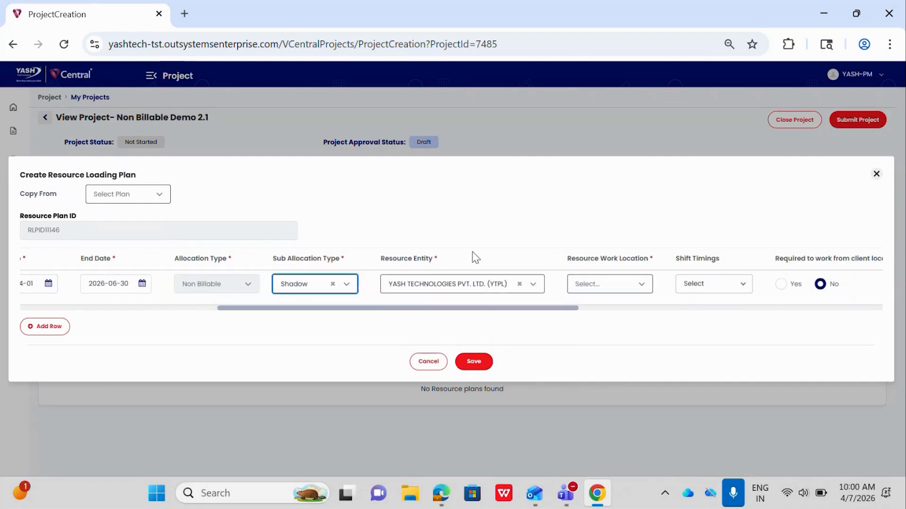
scroll(474, 257, "right", 5)
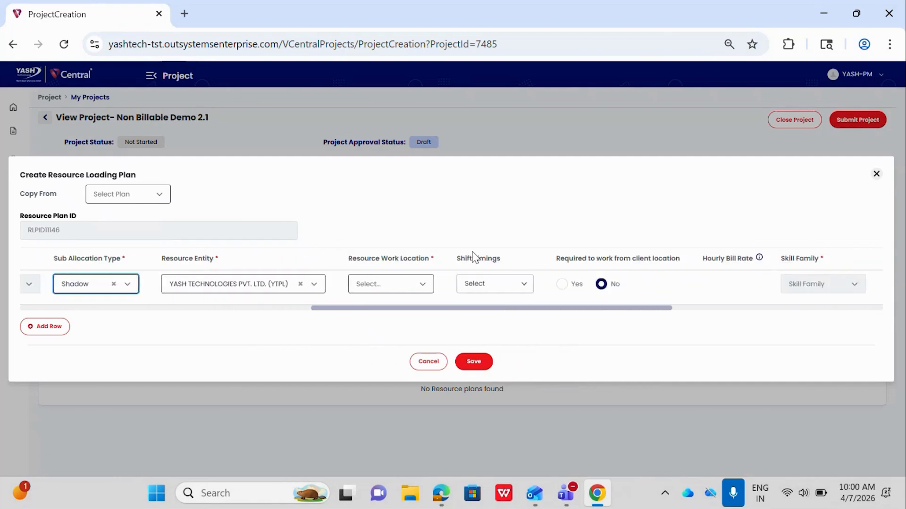
left_click(392, 285)
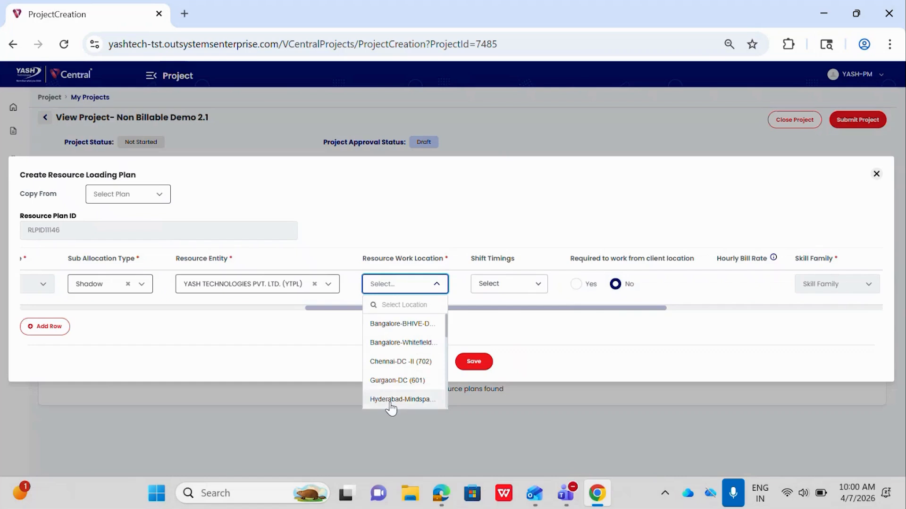
left_click(392, 402)
scroll(586, 285, "right", 1)
left_click(537, 286)
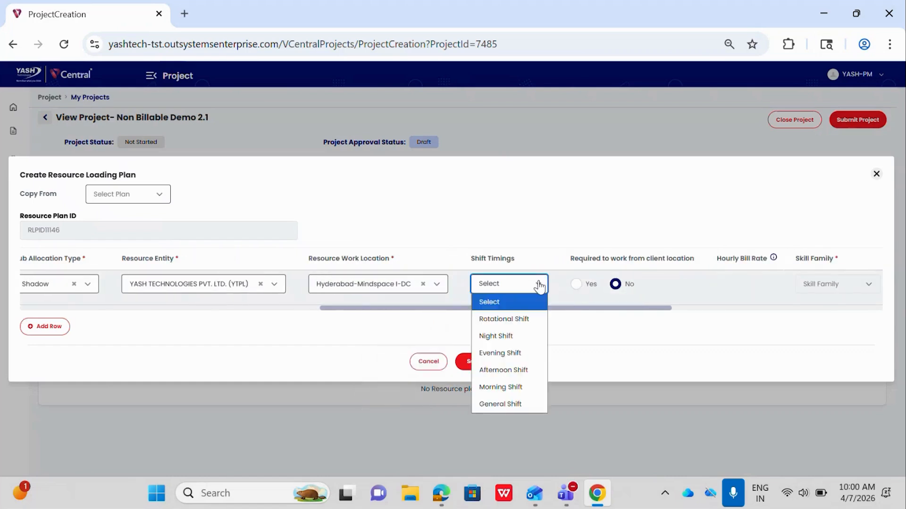
left_click(511, 401)
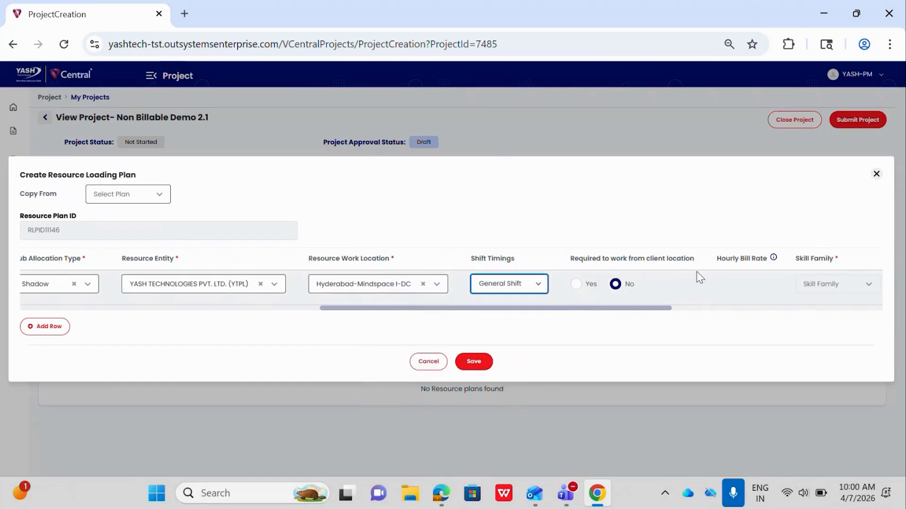
- Set the Architect row's skill group/competency to Microsoft under Pega and its skill category to Full Stack
scroll(696, 273, "right", 2)
scroll(697, 271, "right", 4)
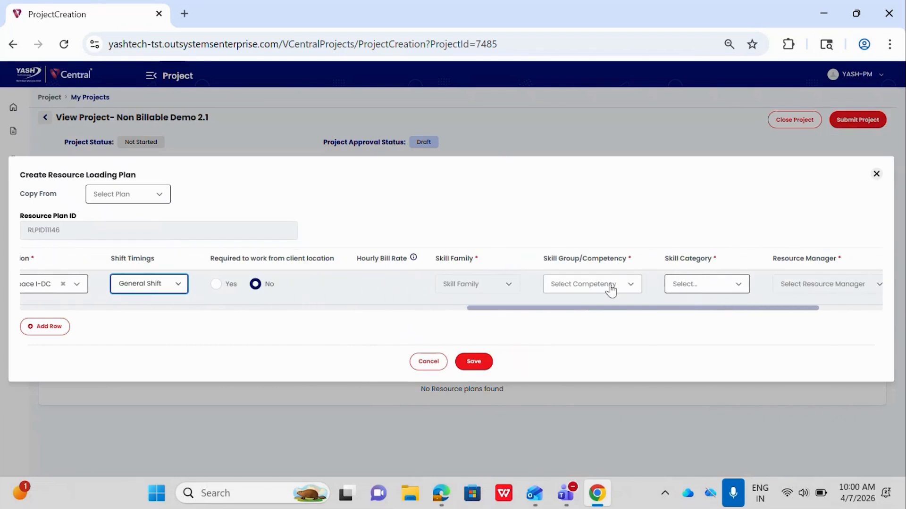
left_click(611, 286)
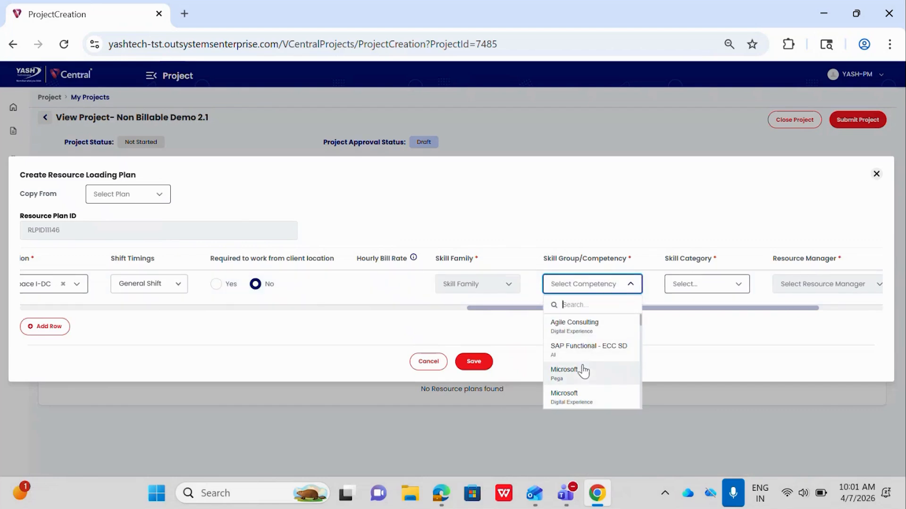
left_click(583, 372)
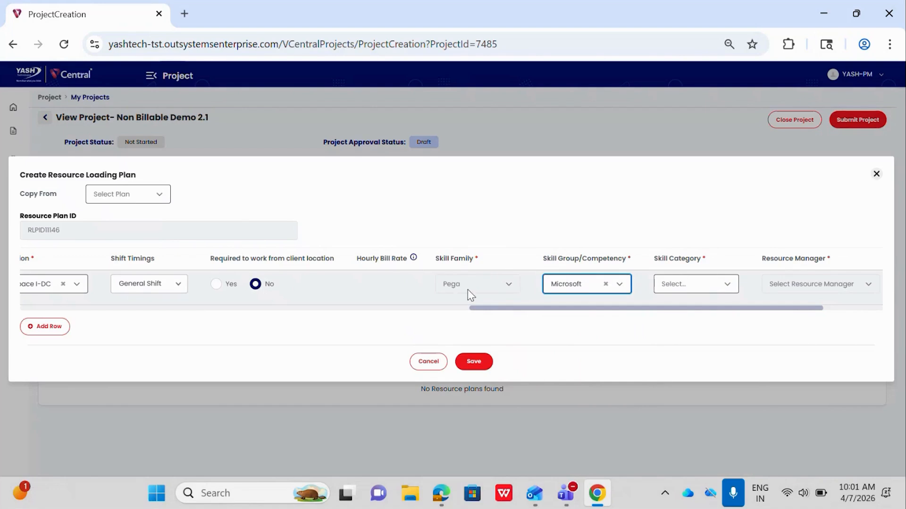
scroll(468, 290, "right", 1)
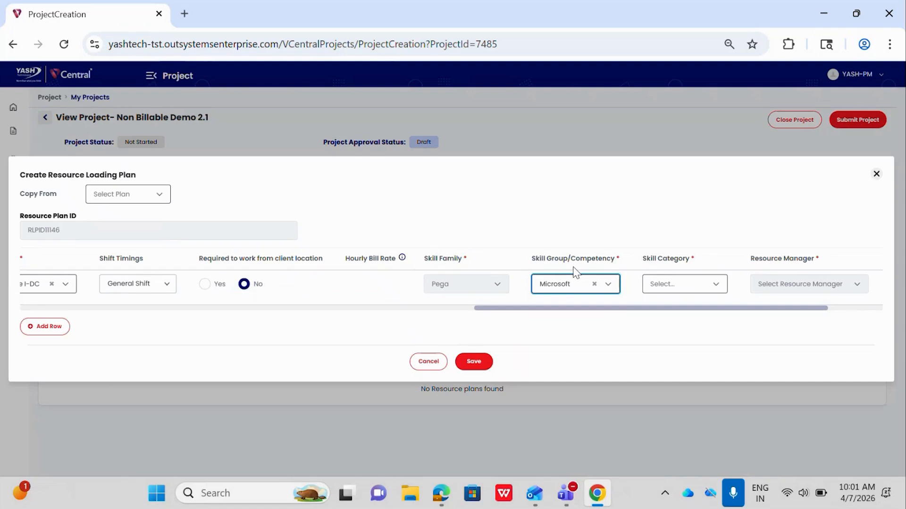
left_click(662, 291)
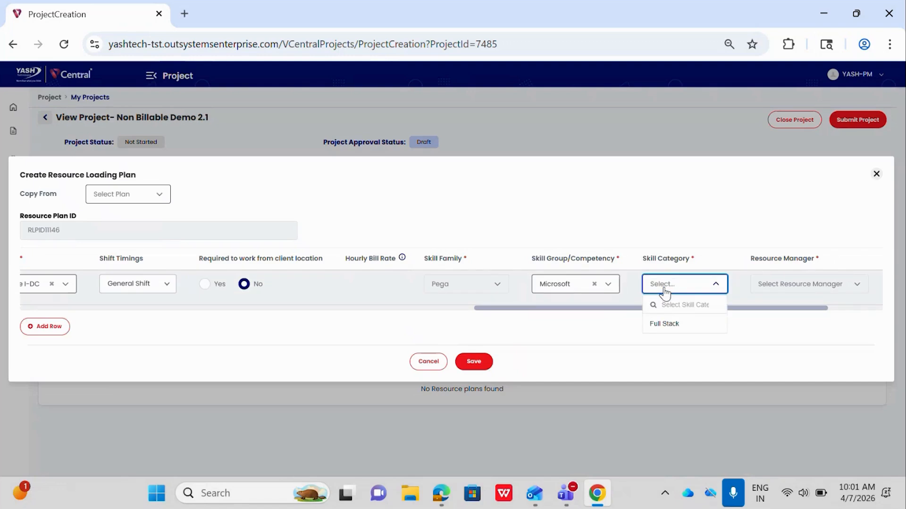
left_click(665, 325)
- Save the resource loading plan and submit the project for approval
scroll(681, 300, "right", 3)
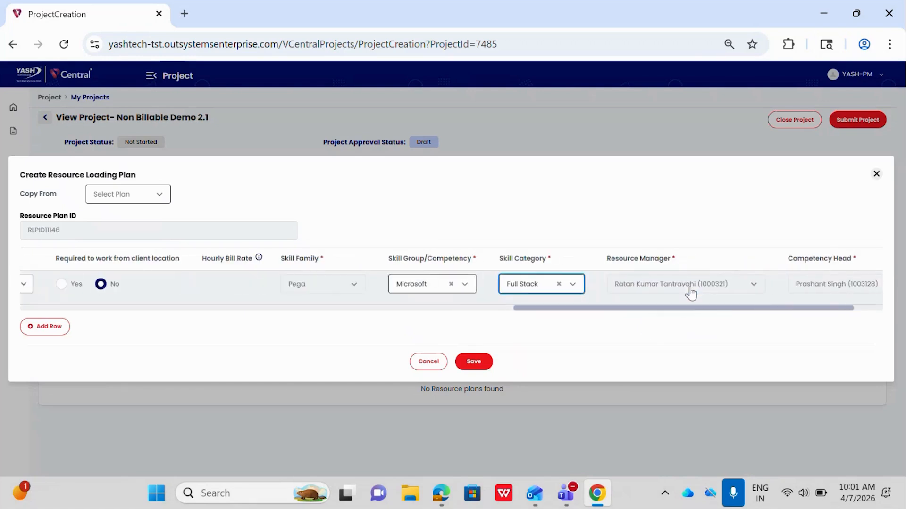
scroll(691, 293, "right", 1)
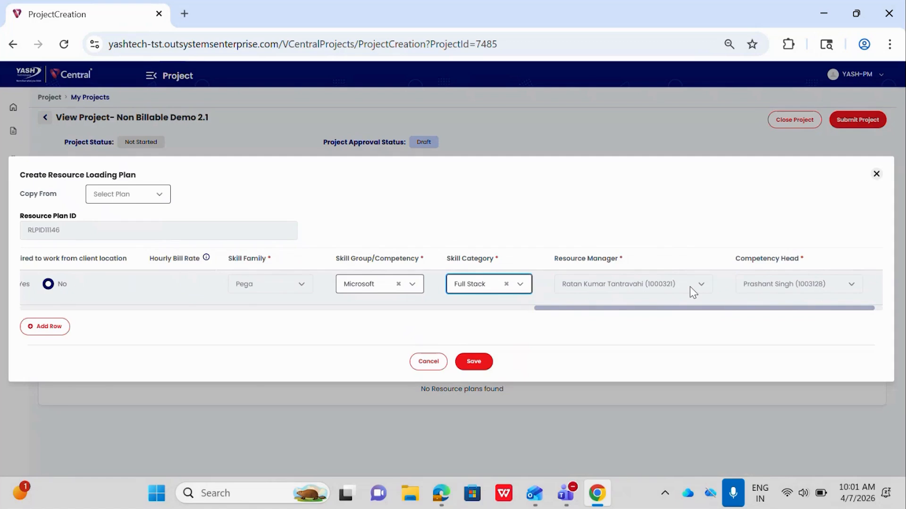
scroll(690, 287, "right", 1)
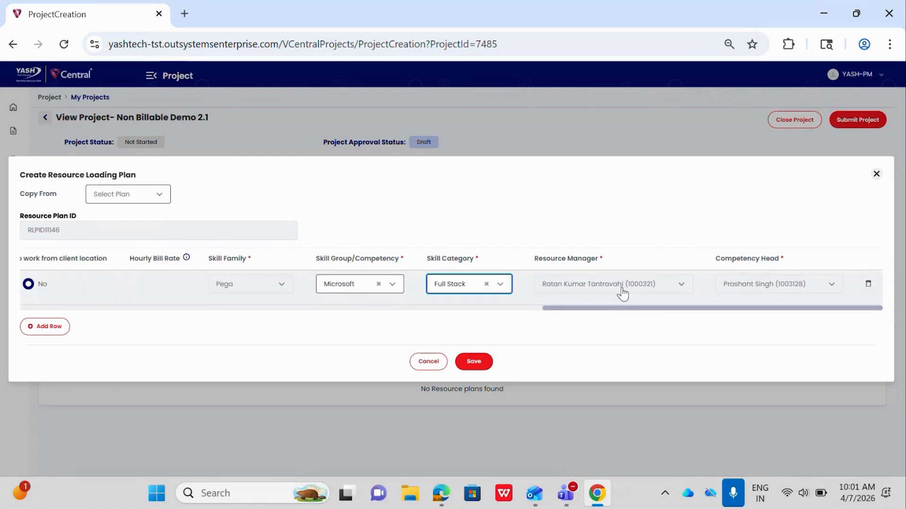
left_click(473, 362)
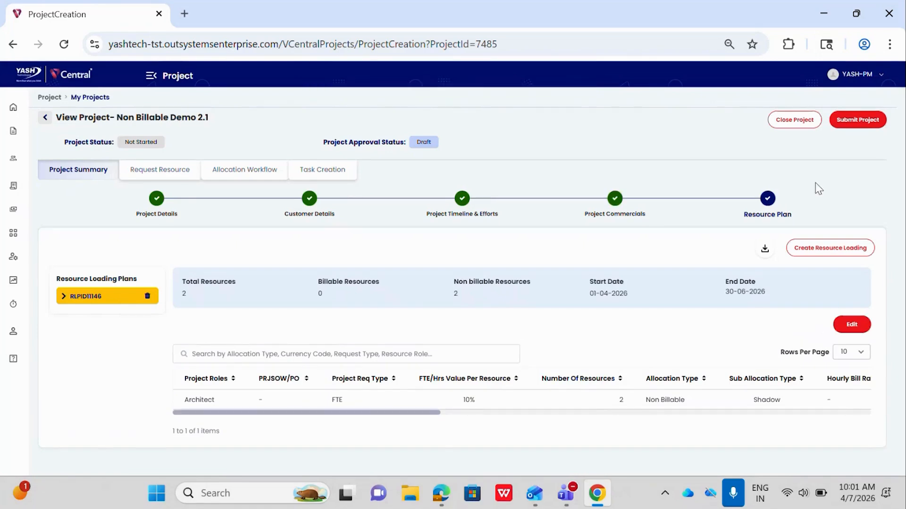
left_click(858, 121)
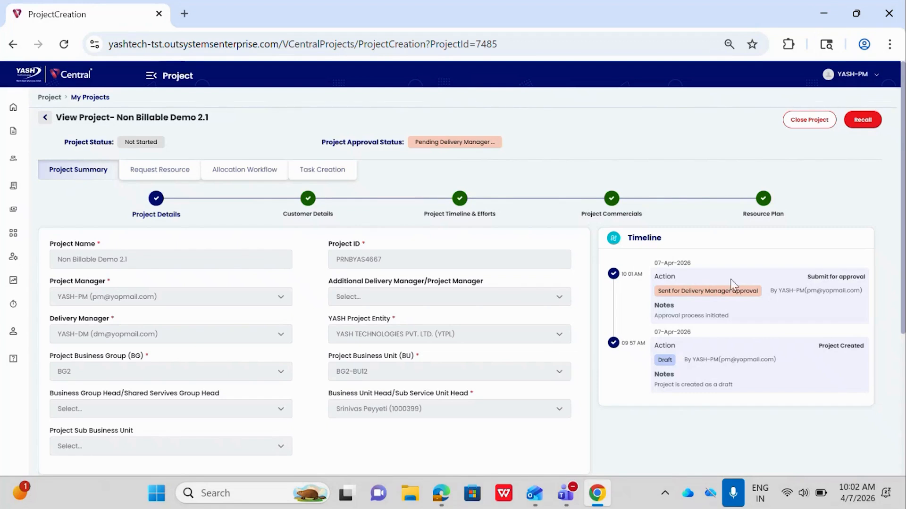
- Log in to the VCentral test site in a new Incognito window with the delivery manager's saved username and password
left_click(889, 45)
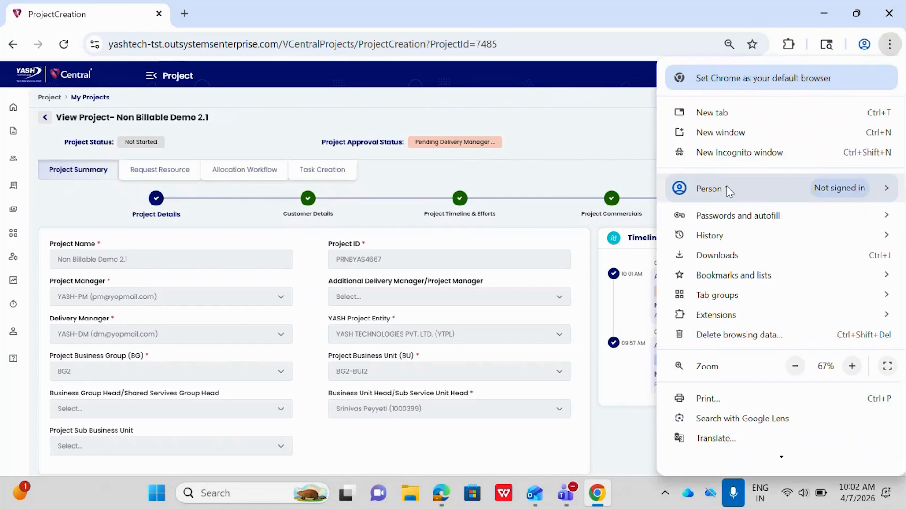
left_click(714, 154)
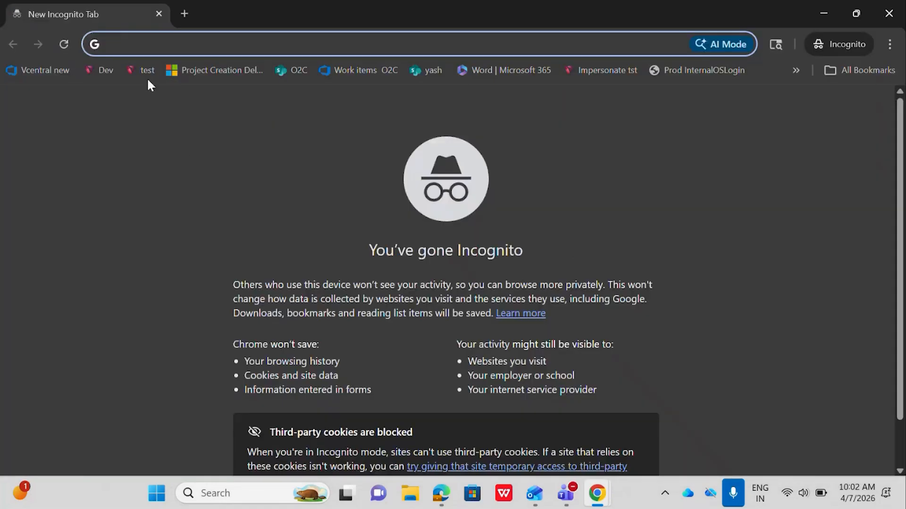
left_click(143, 68)
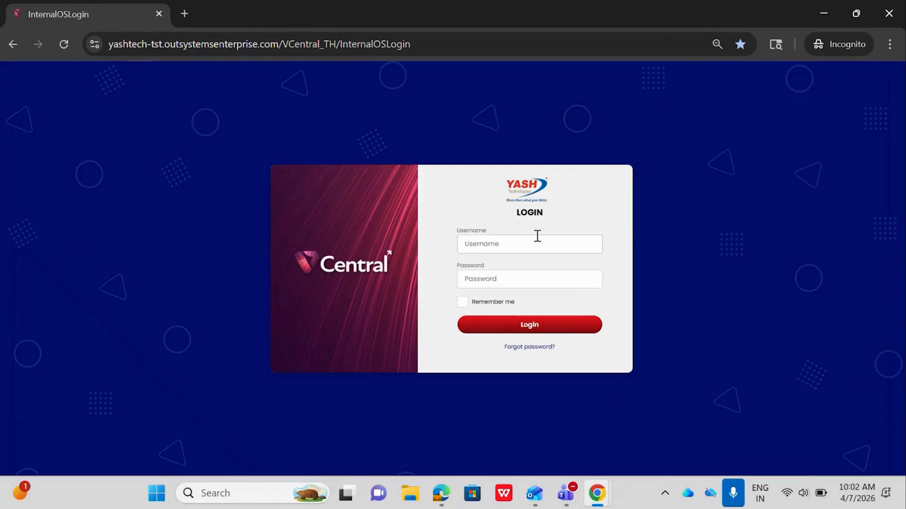
left_click(520, 245)
type("d")
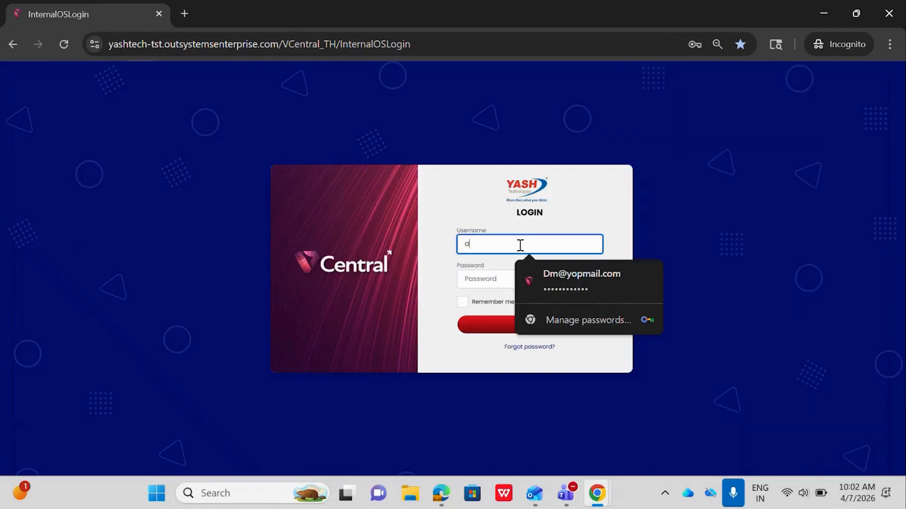
left_click(568, 279)
left_click(508, 324)
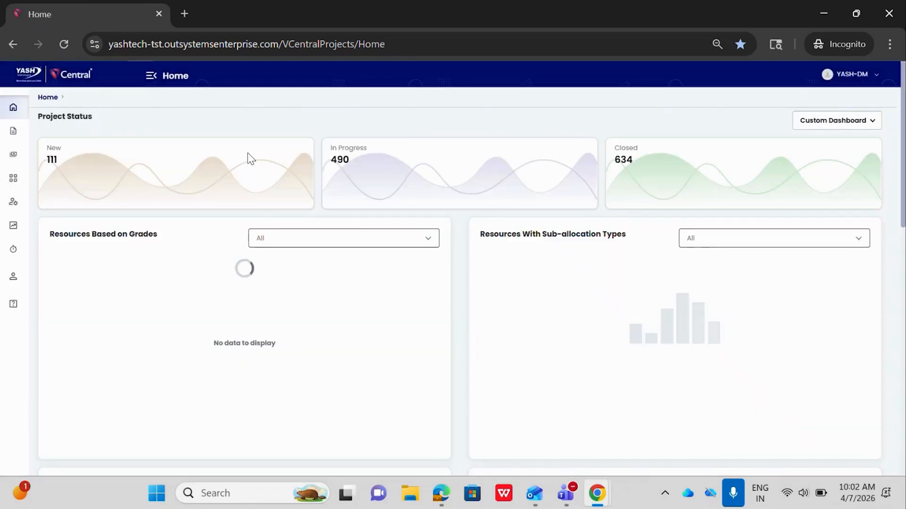
- Open the Non Billable Demo 2.1 project from the Project Approval list
left_click(151, 77)
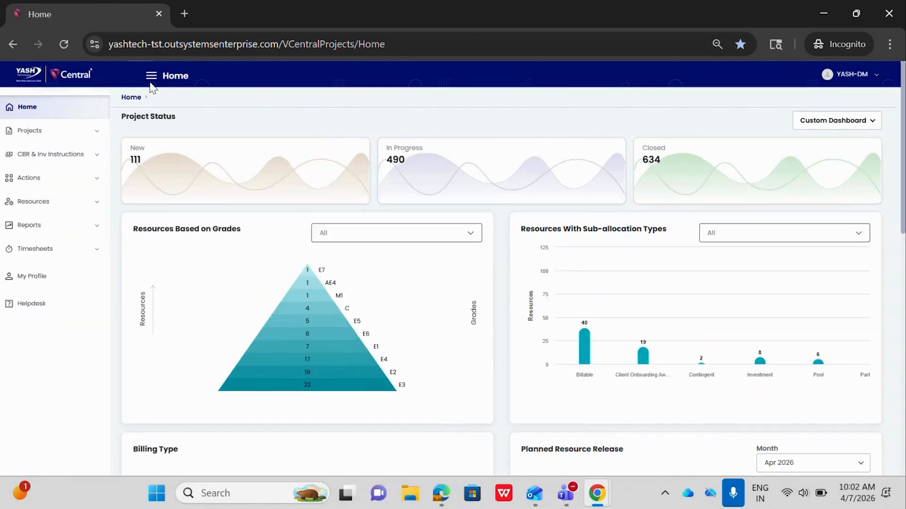
left_click(44, 182)
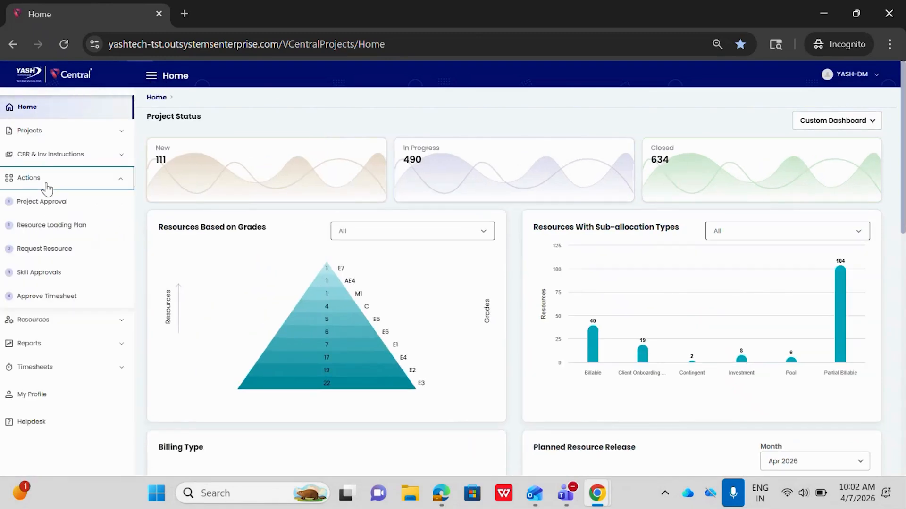
left_click(43, 202)
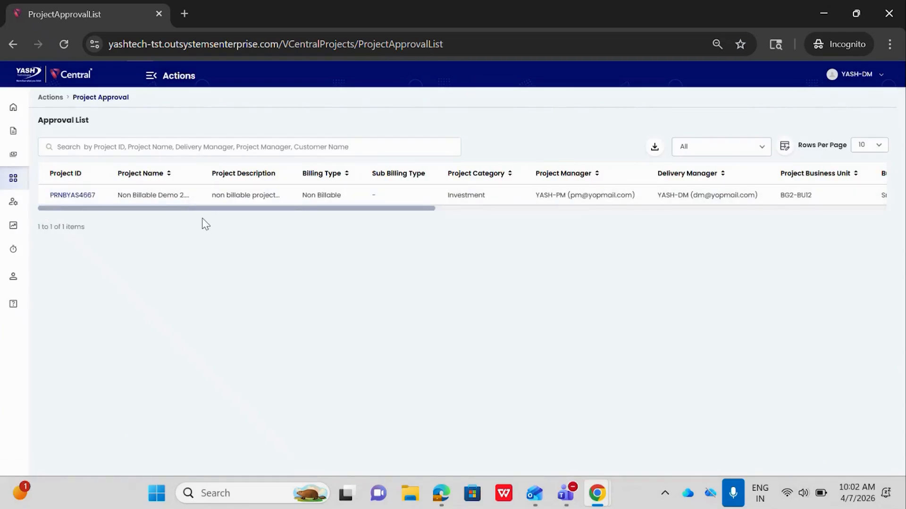
left_click(74, 197)
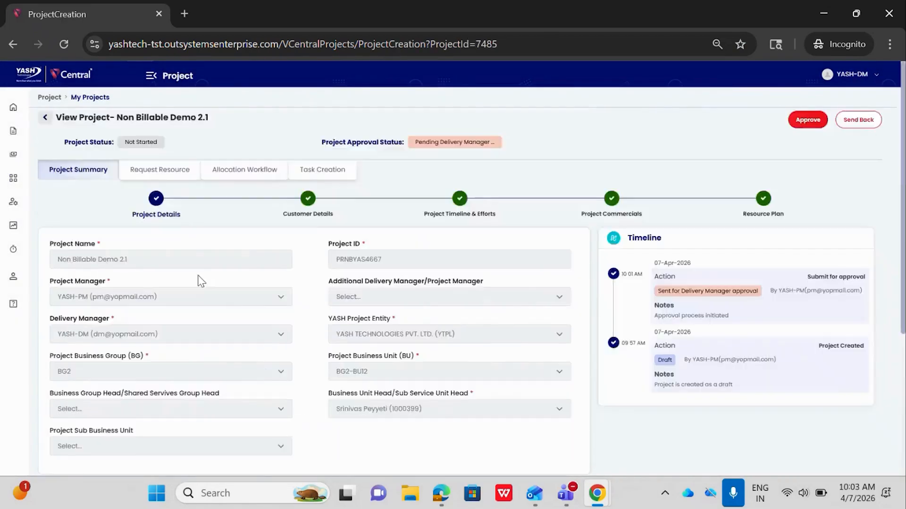
- Review the project's customer details, timeline and efforts, commercials and resource plan
left_click(313, 211)
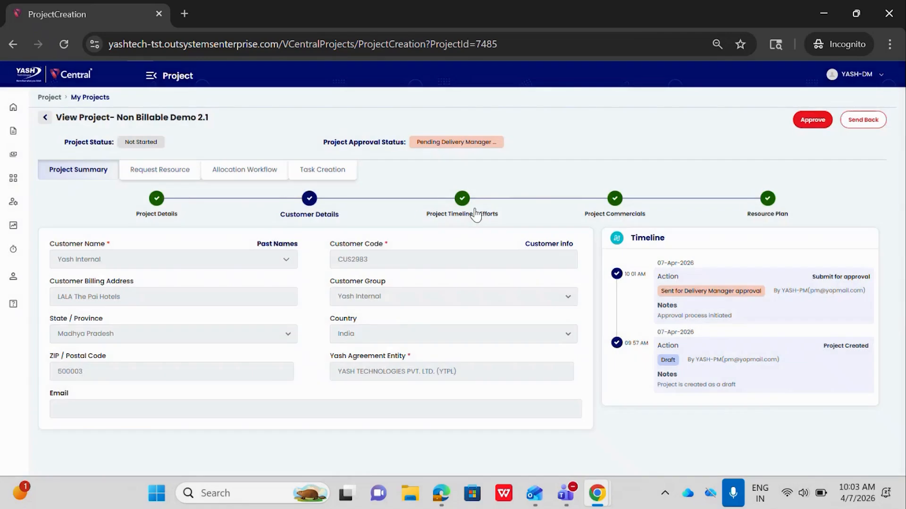
left_click(475, 214)
left_click(615, 214)
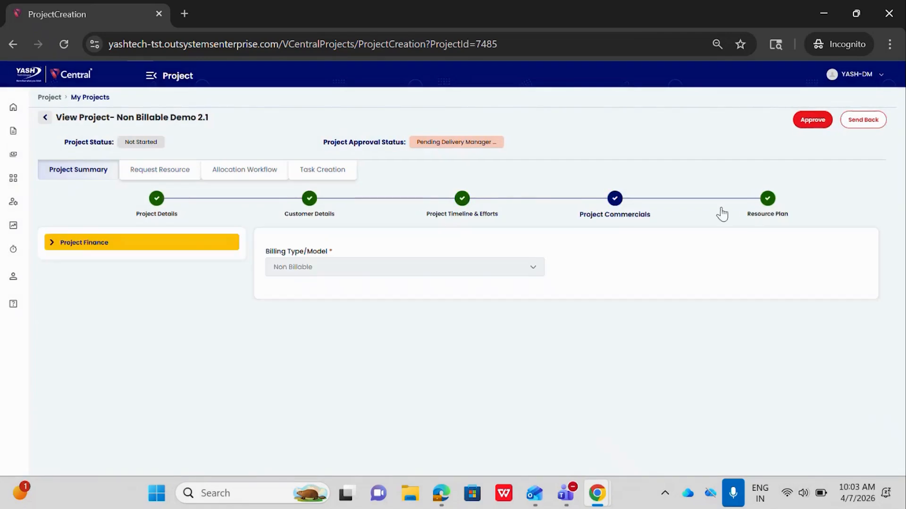
left_click(765, 215)
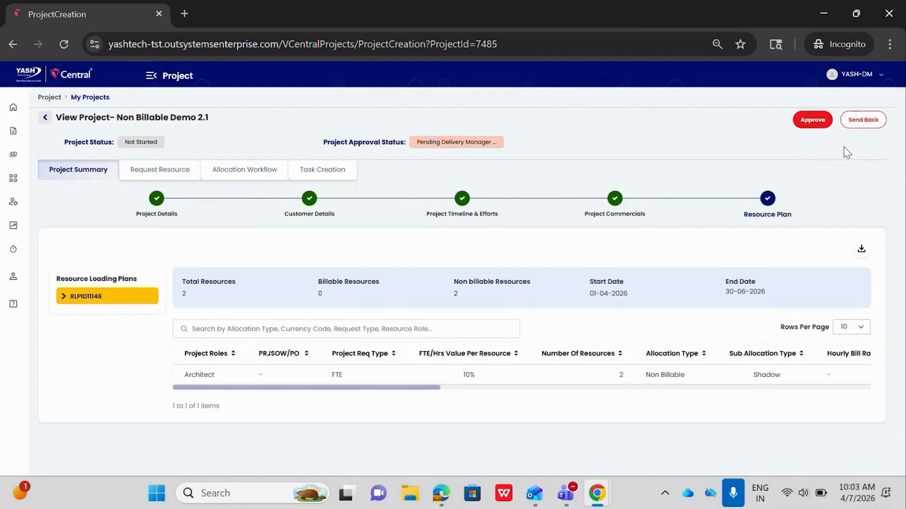
- Approve the project as delivery manager with the note "Approve"
left_click(813, 122)
left_click(442, 263)
type("Approve")
left_click(480, 317)
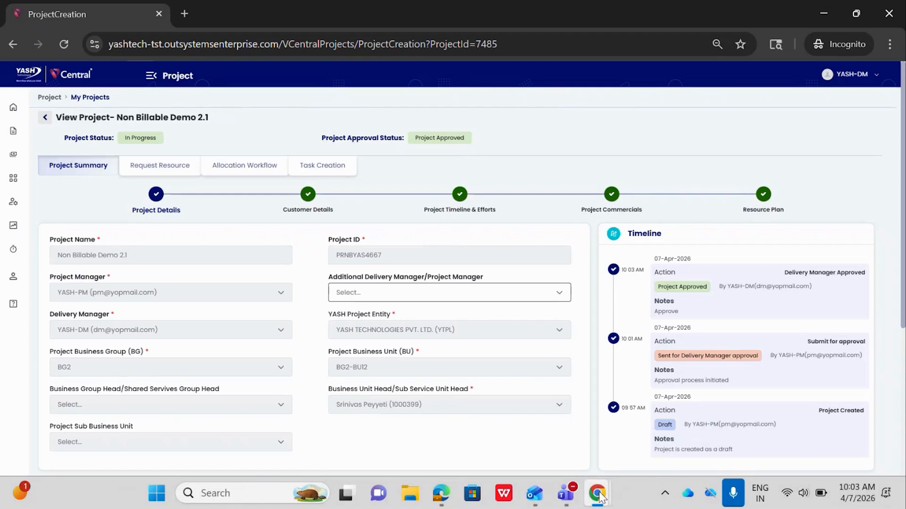
- Switch back to the project manager's browser window and reload the project page
mouse_move(598, 495)
left_click(576, 408)
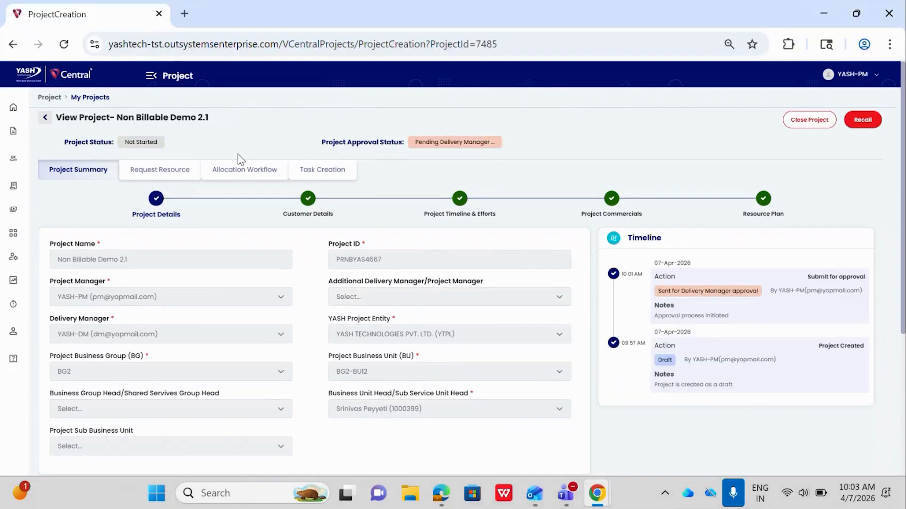
left_click(64, 44)
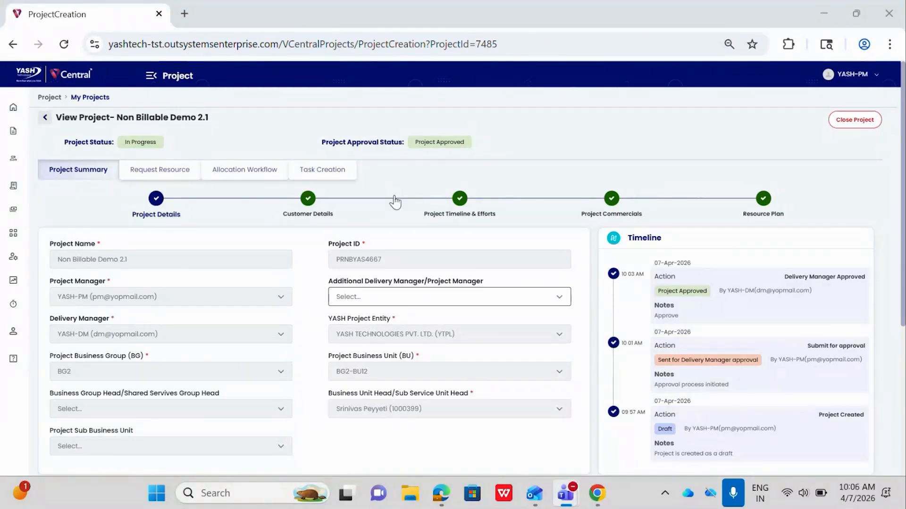
- Look through the project's resource requests, allocation workflow and task list
left_click(167, 179)
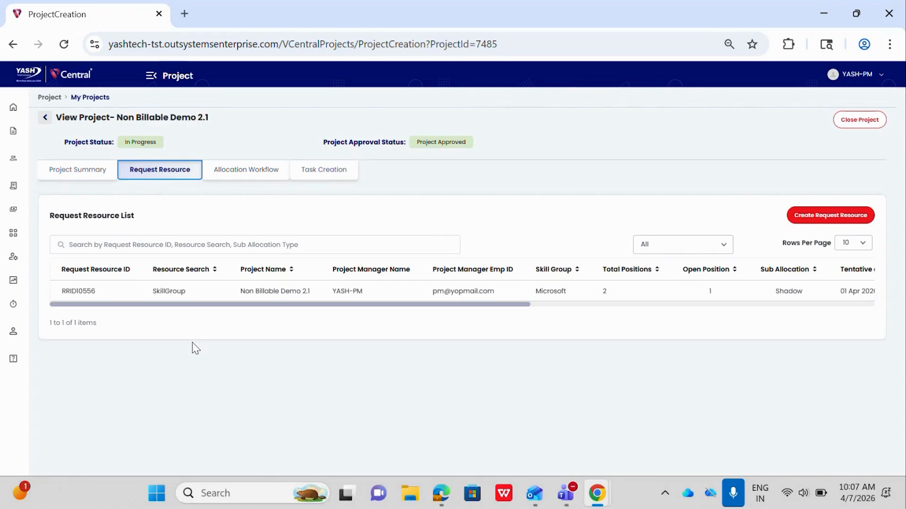
left_click(250, 175)
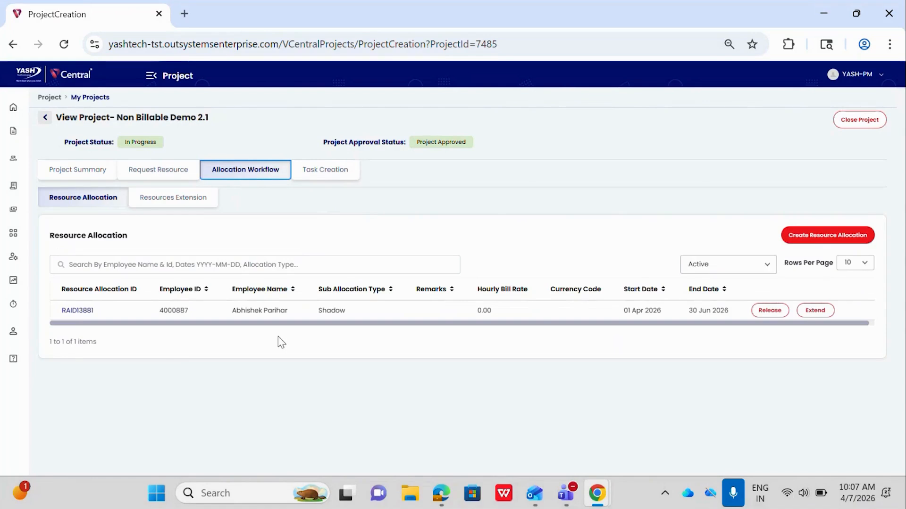
left_click(329, 179)
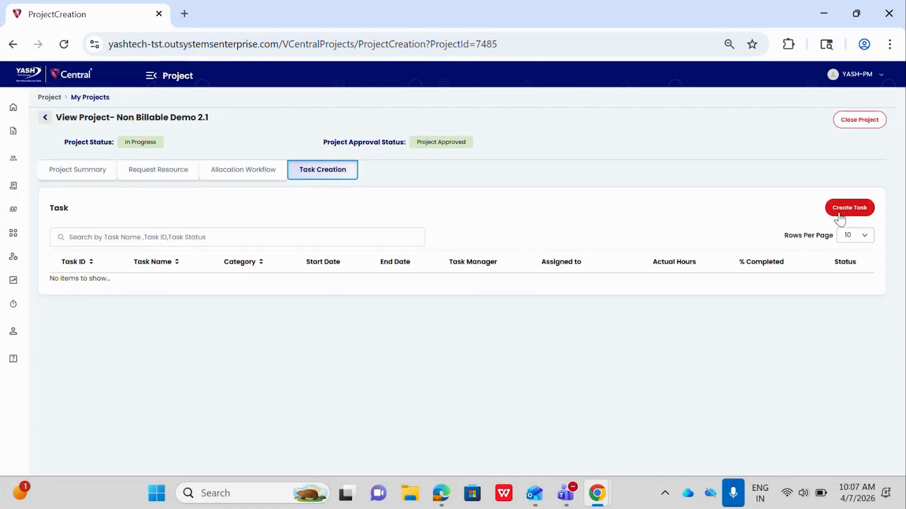
- Start creating a new task for the project and check the available task type categories
left_click(848, 214)
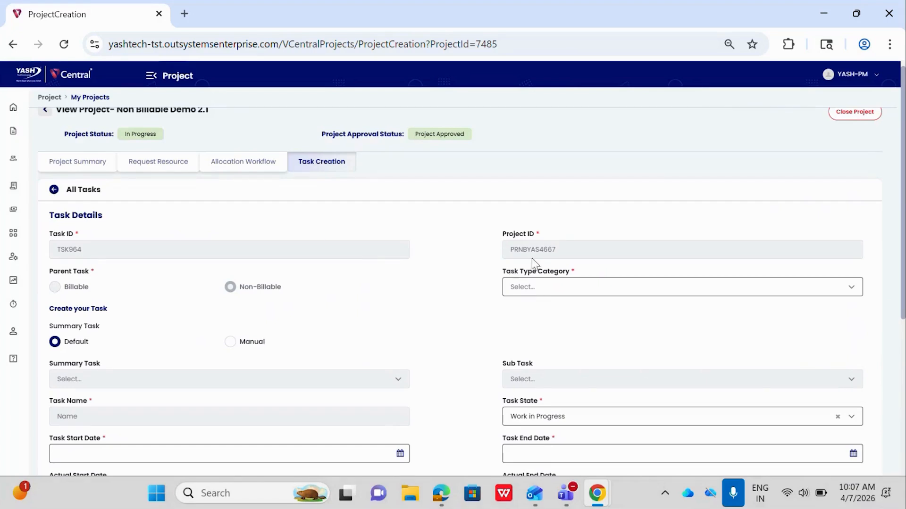
scroll(531, 258, "up", 1)
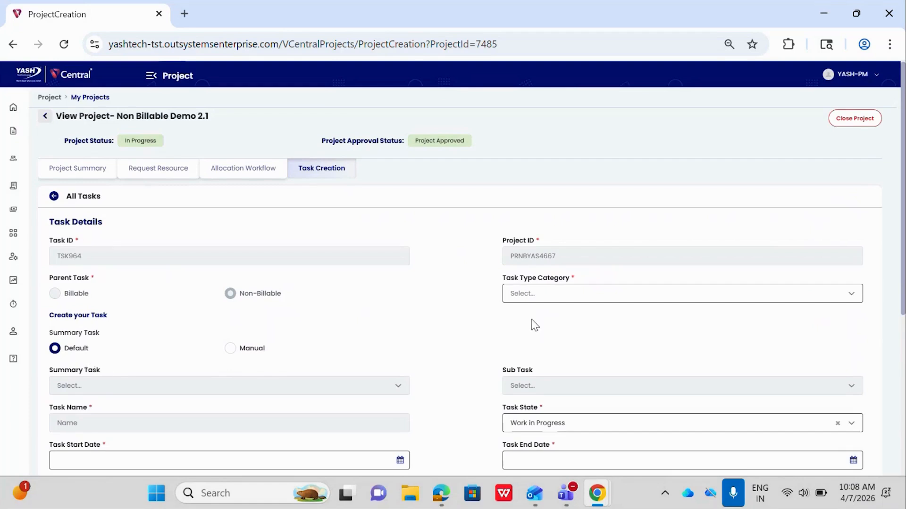
left_click(518, 294)
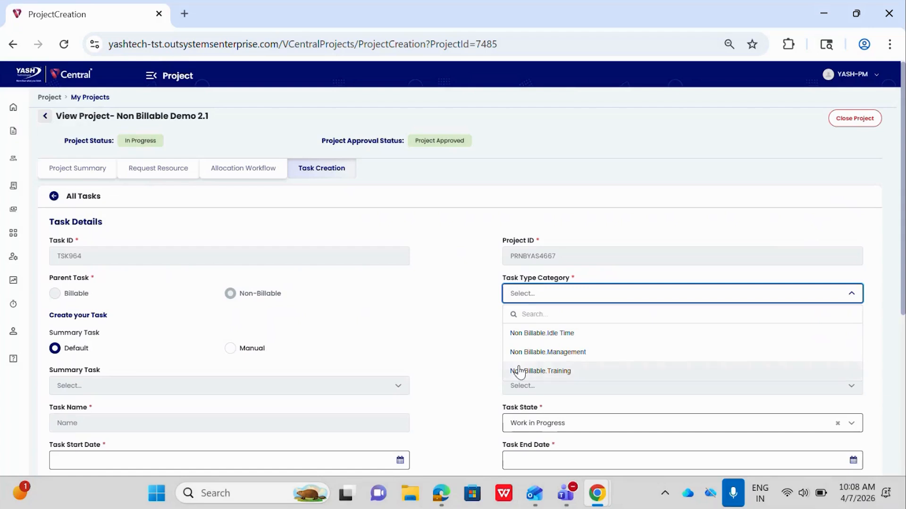
left_click(486, 314)
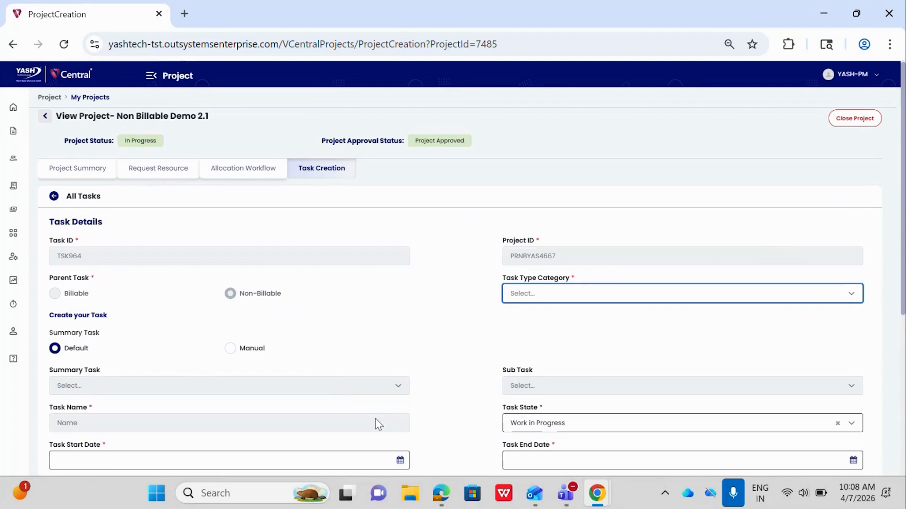
- Keep the summary task mode on Default and set the task type category to Non Billable.Training
left_click(230, 349)
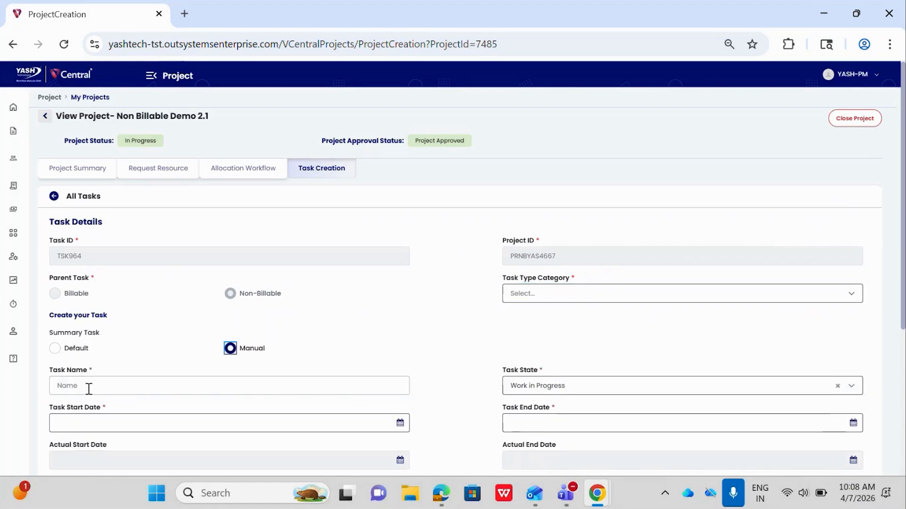
left_click(54, 348)
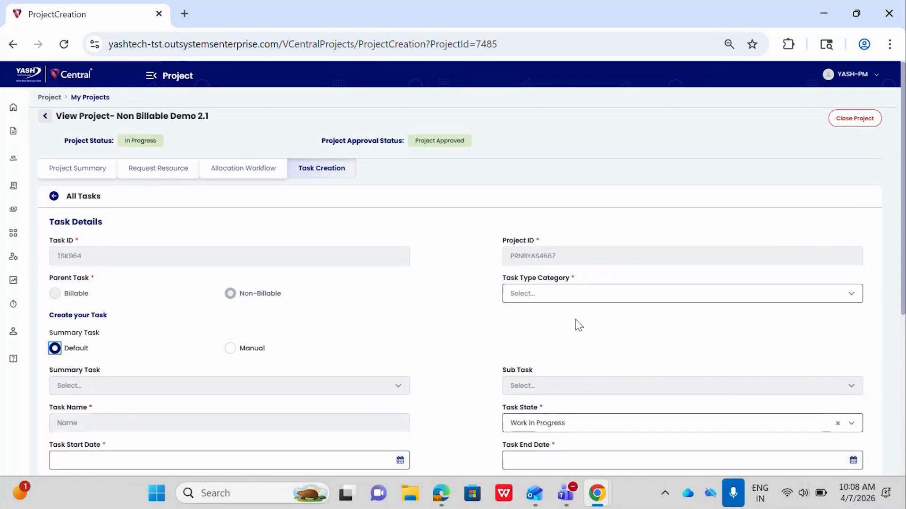
left_click(551, 295)
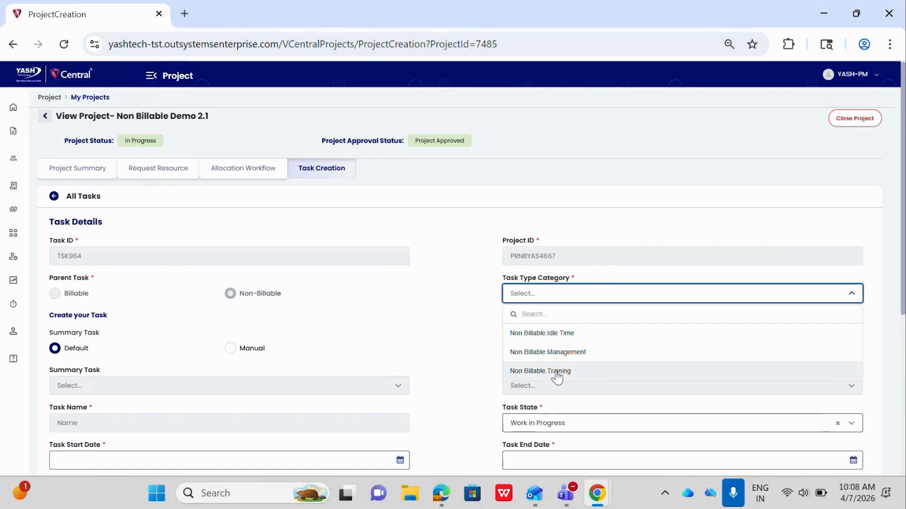
left_click(557, 372)
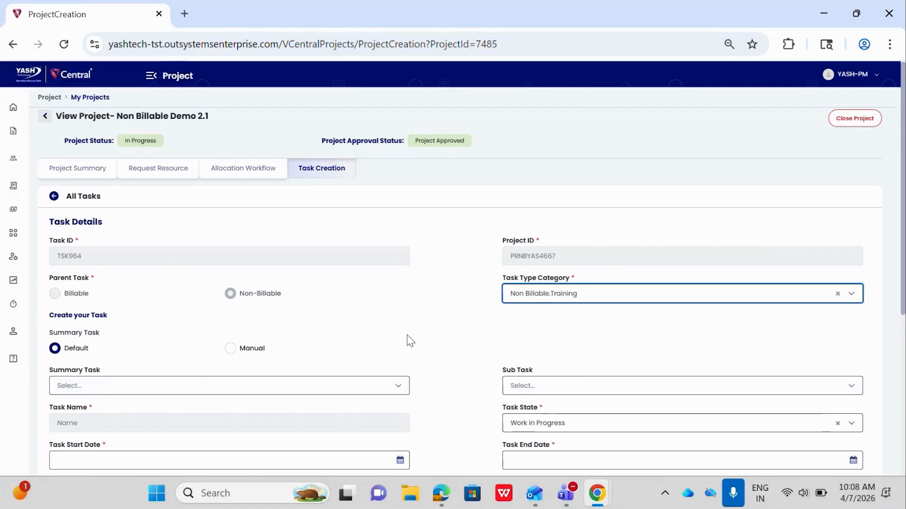
- Set the summary task to "General non-billable training activities." and the sub task to "Participate in non-billable training."
scroll(410, 335, "down", 1)
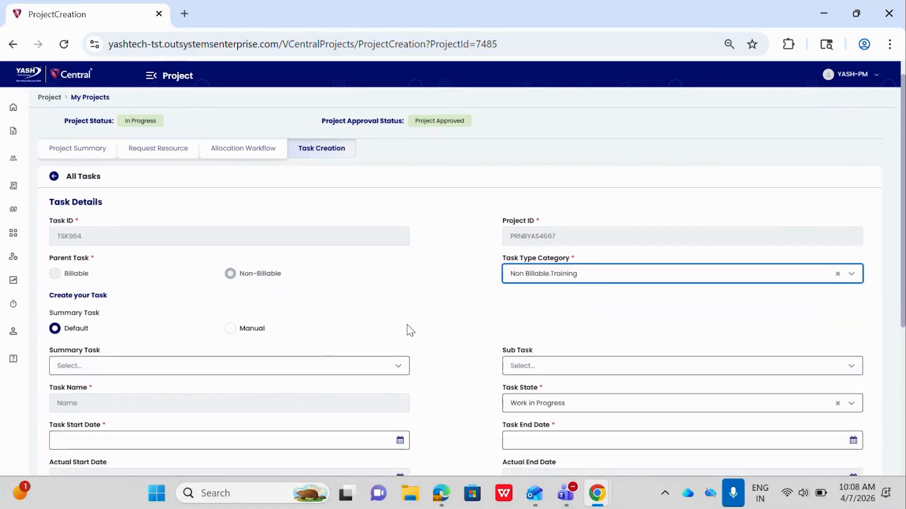
left_click(213, 372)
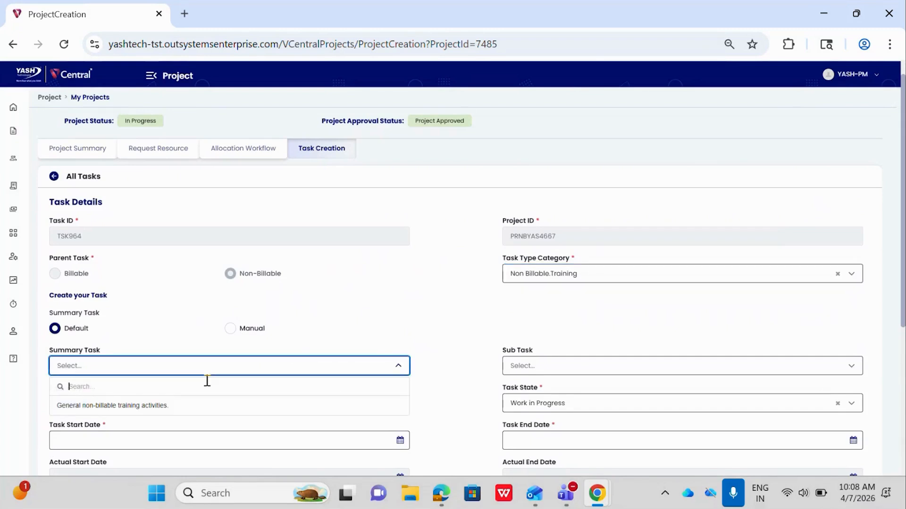
left_click(196, 412)
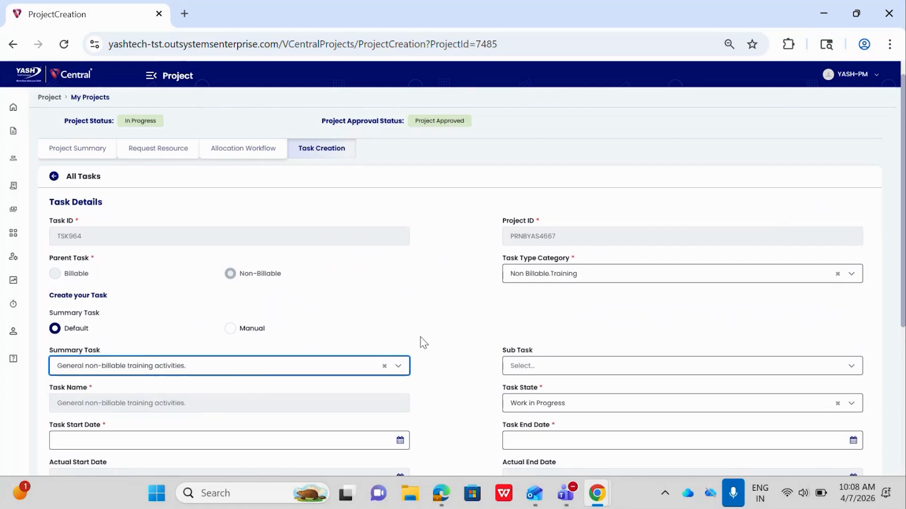
left_click(548, 371)
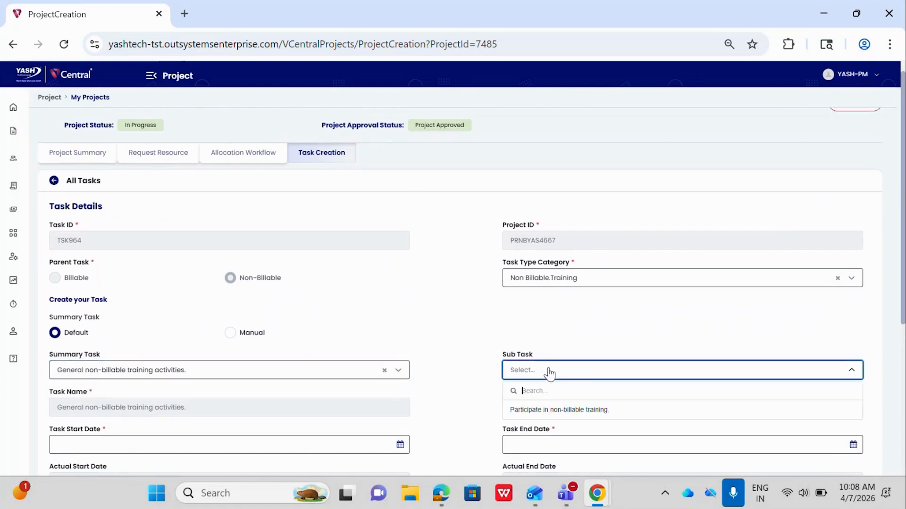
left_click(536, 403)
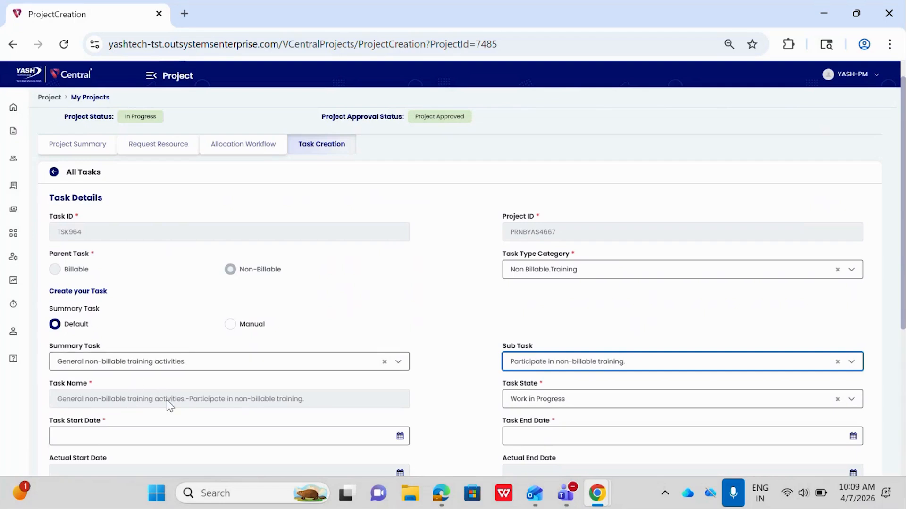
- Keep the task state as Work in Progress and set the task dates from 01-04-2026 to 30-06-2026
scroll(166, 400, "down", 1)
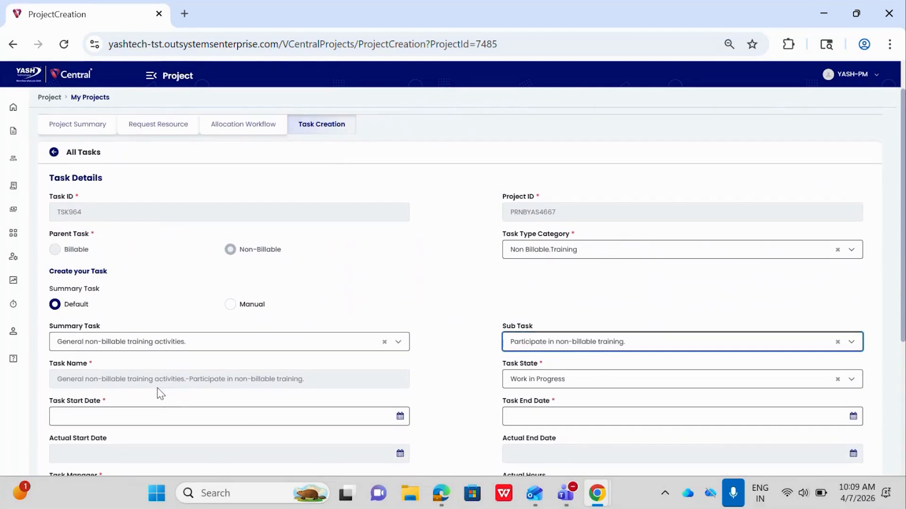
scroll(161, 393, "down", 1)
scroll(398, 362, "down", 2)
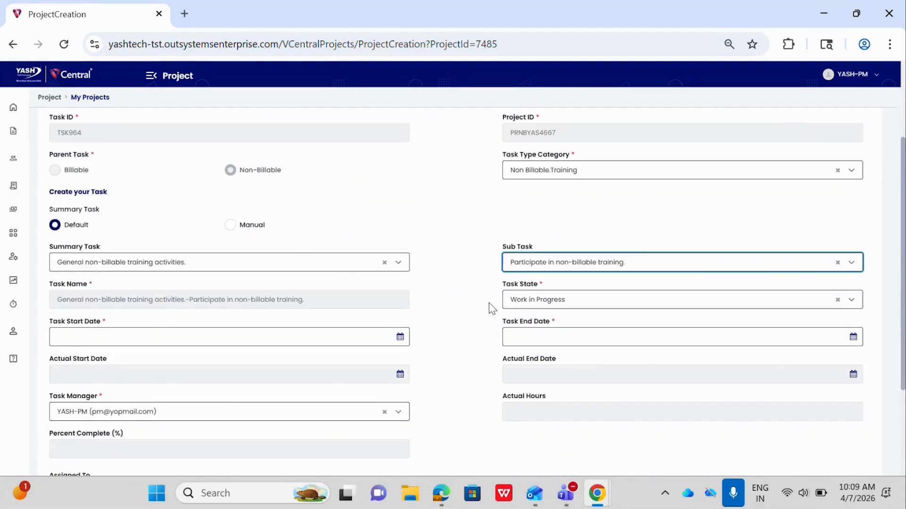
left_click(532, 306)
left_click(535, 339)
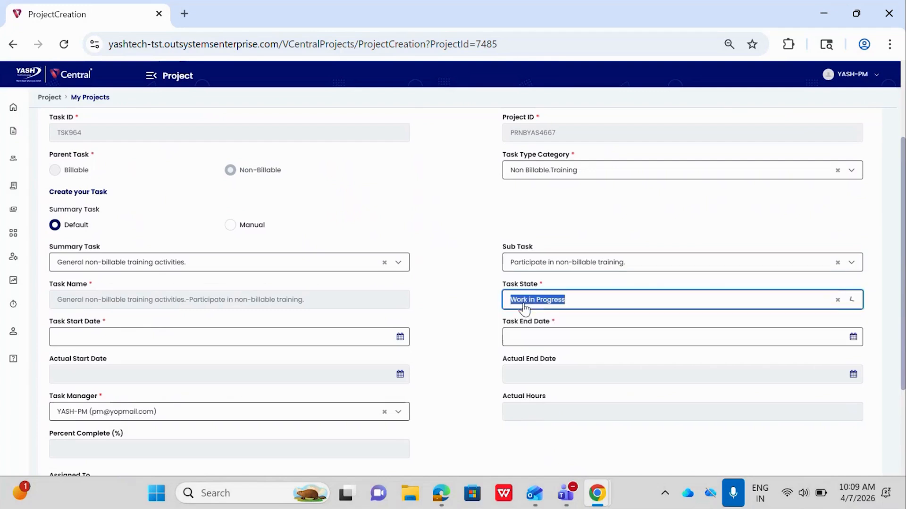
left_click(196, 341)
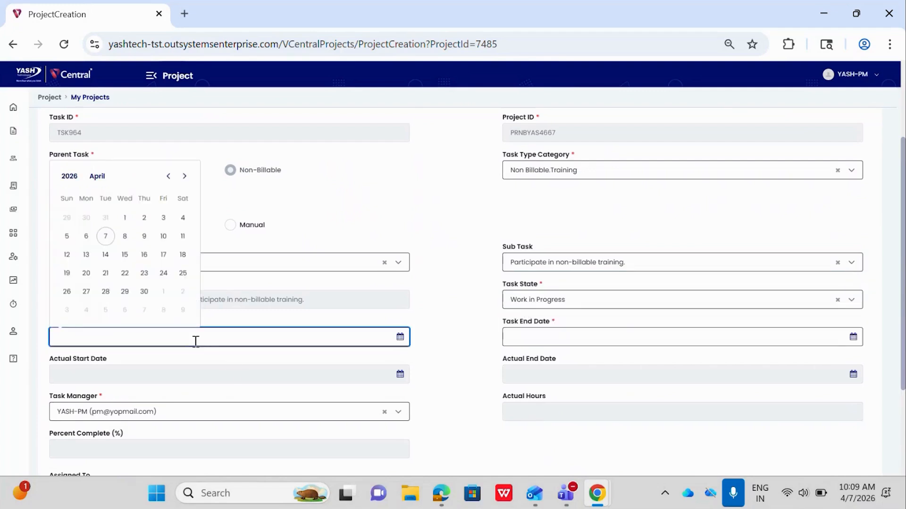
left_click(130, 221)
left_click(566, 336)
left_click(637, 176)
left_click(637, 176)
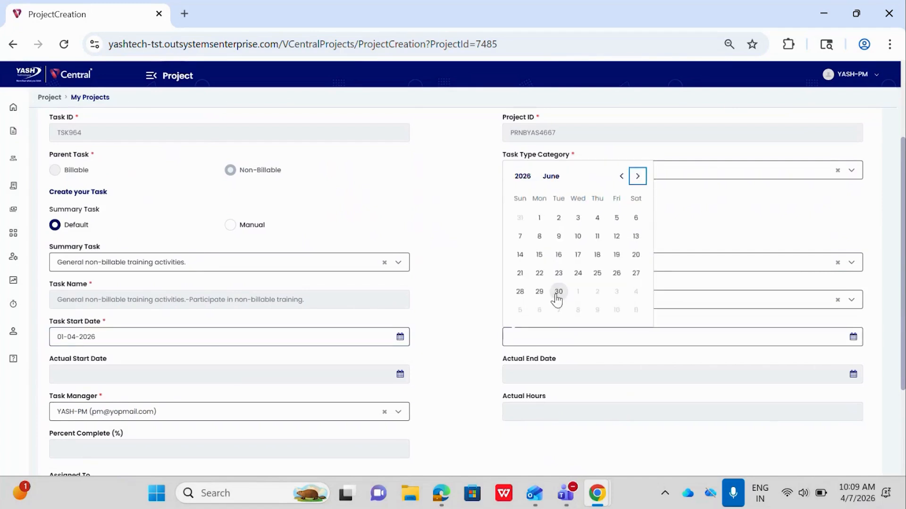
left_click(558, 292)
- Keep the project manager as task manager and assign the task to the employee offered for the project
scroll(425, 370, "down", 1)
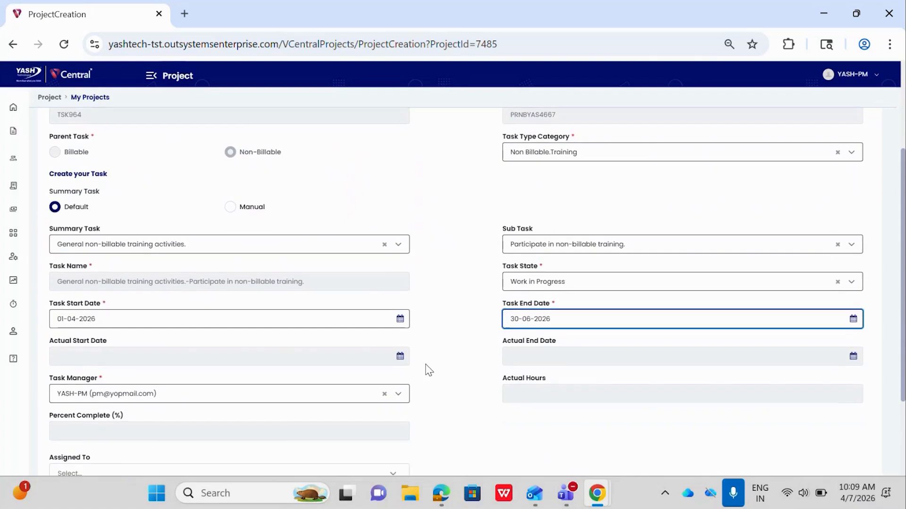
scroll(426, 367, "down", 1)
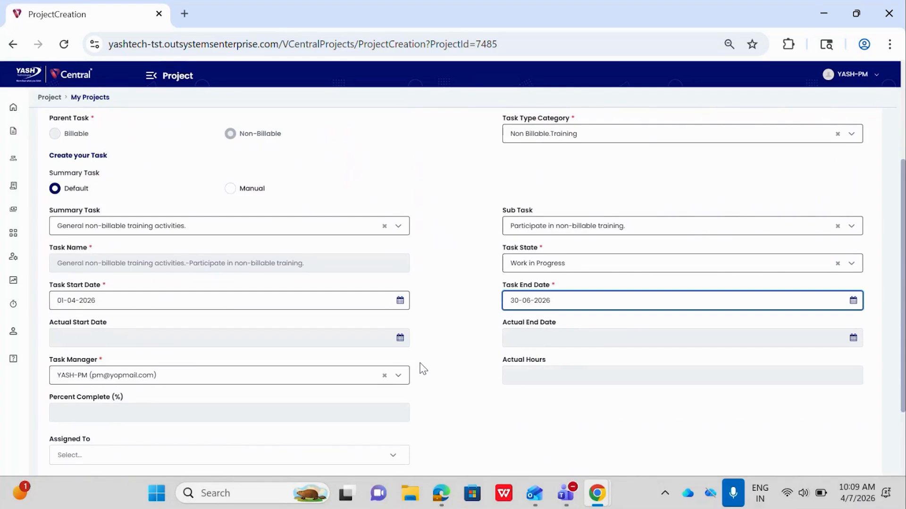
scroll(423, 369, "down", 1)
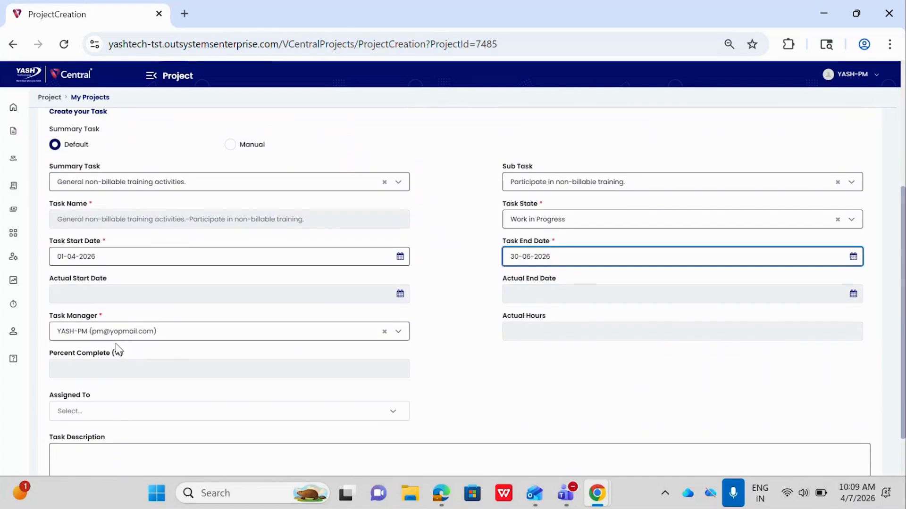
left_click(166, 340)
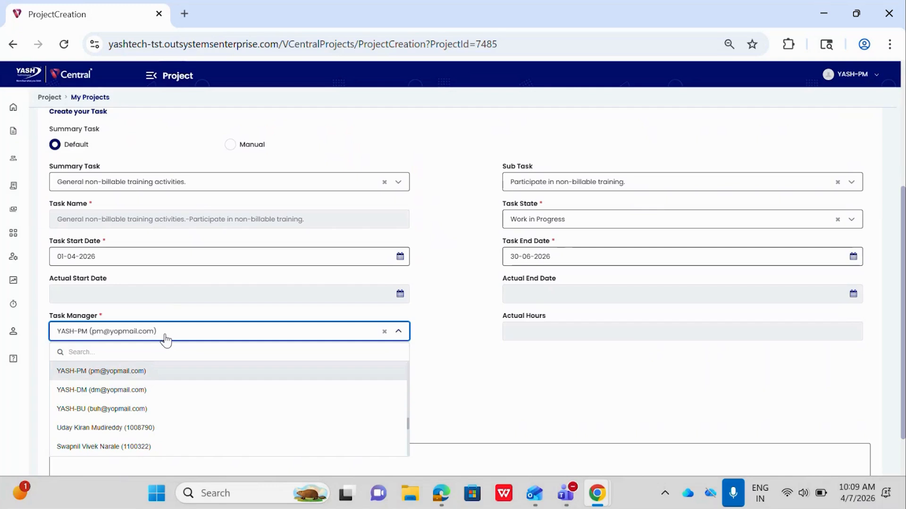
scroll(143, 422, "down", 3)
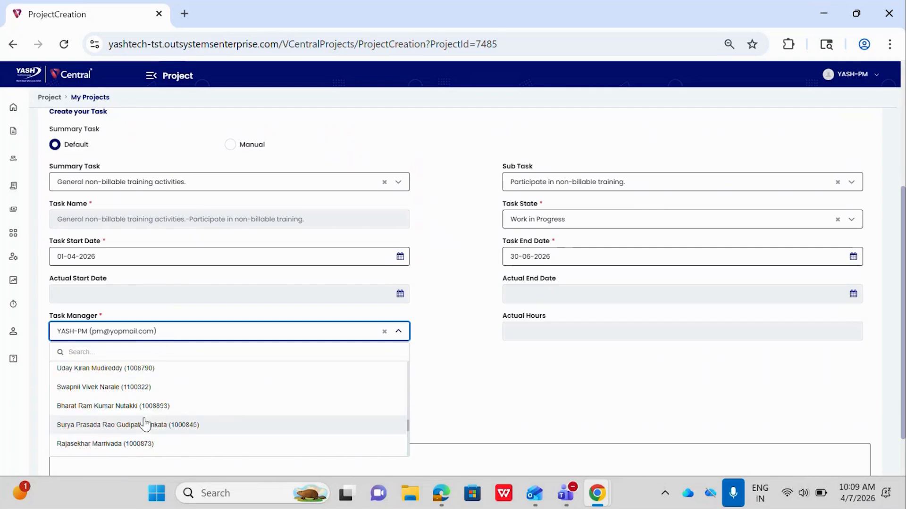
left_click(489, 382)
scroll(319, 392, "down", 1)
left_click(201, 389)
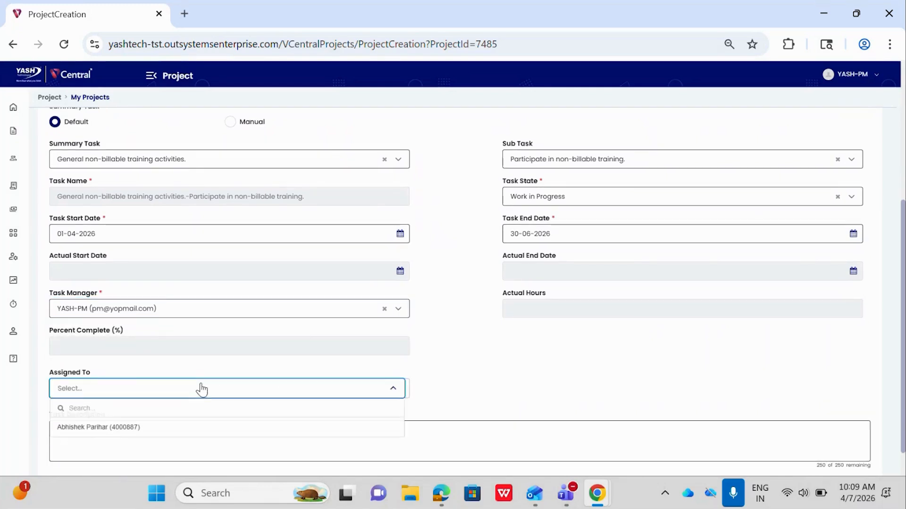
left_click(121, 437)
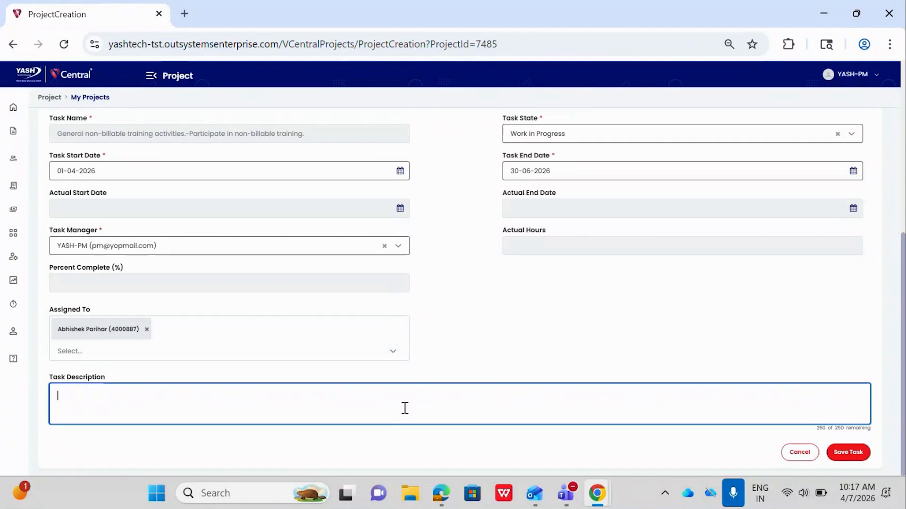
- Save the task with the description "Non billable" and open the project's task list
type("Non billable")
left_click(845, 452)
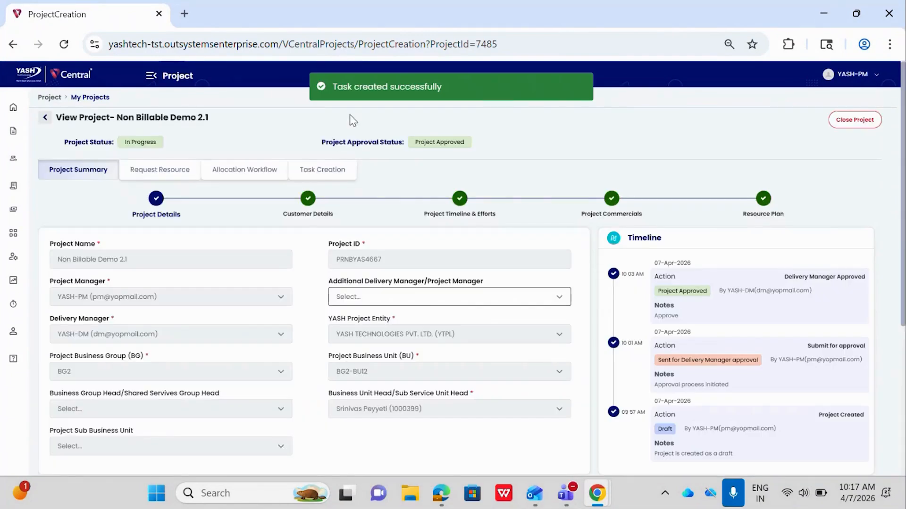
left_click(333, 169)
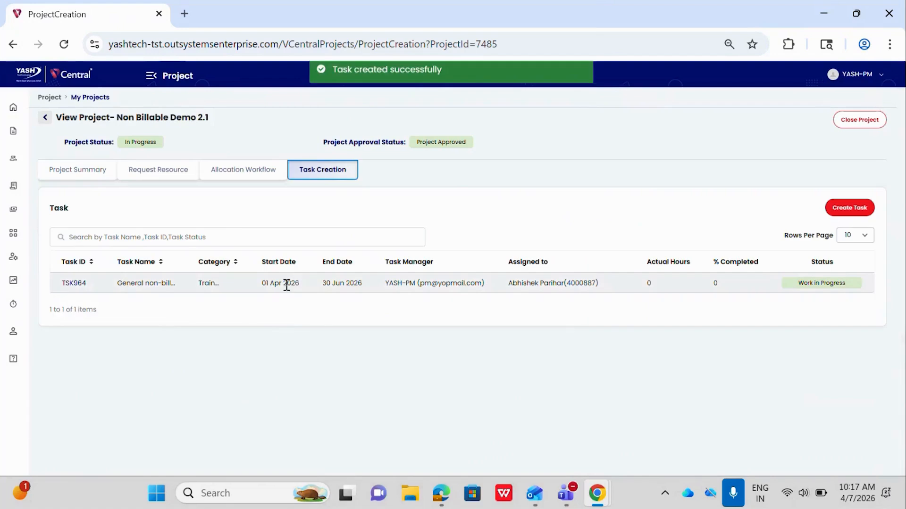